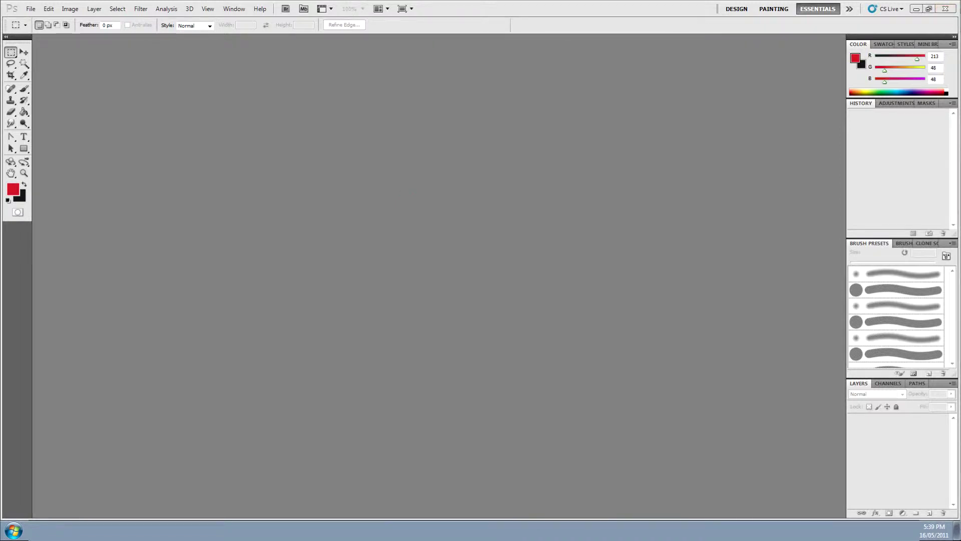
Open the rock texture klit5xso.bmp and square its canvas to 2304×2304 pixels.
{"action": "left_click_drag", "start_coordinate": [428, 254], "coordinate": [428, 254]}
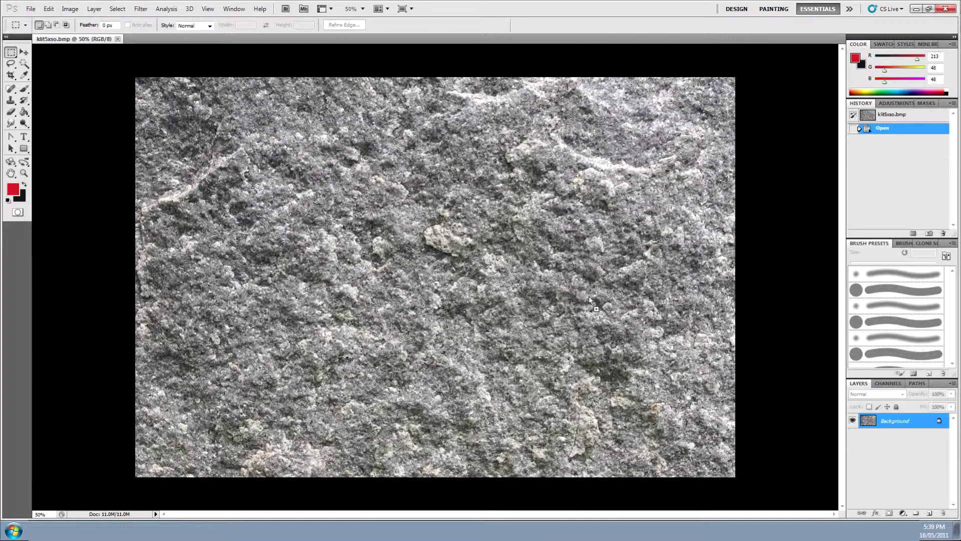
{"action": "left_click_drag", "start_coordinate": [589, 300], "coordinate": [423, 192]}
{"action": "key", "text": "Escape"}
{"action": "left_click", "coordinate": [70, 8]}
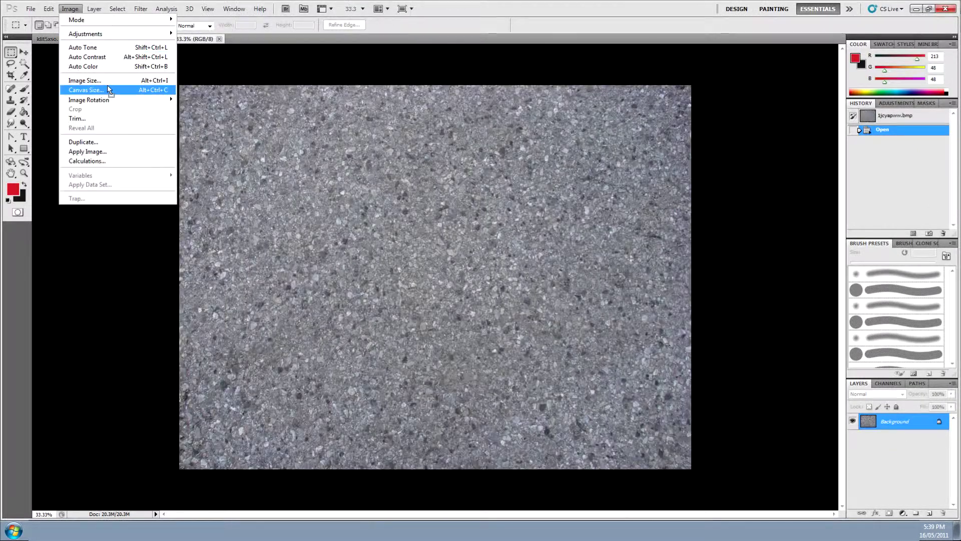
{"action": "left_click", "coordinate": [108, 90]}
{"action": "key", "text": "Return"}
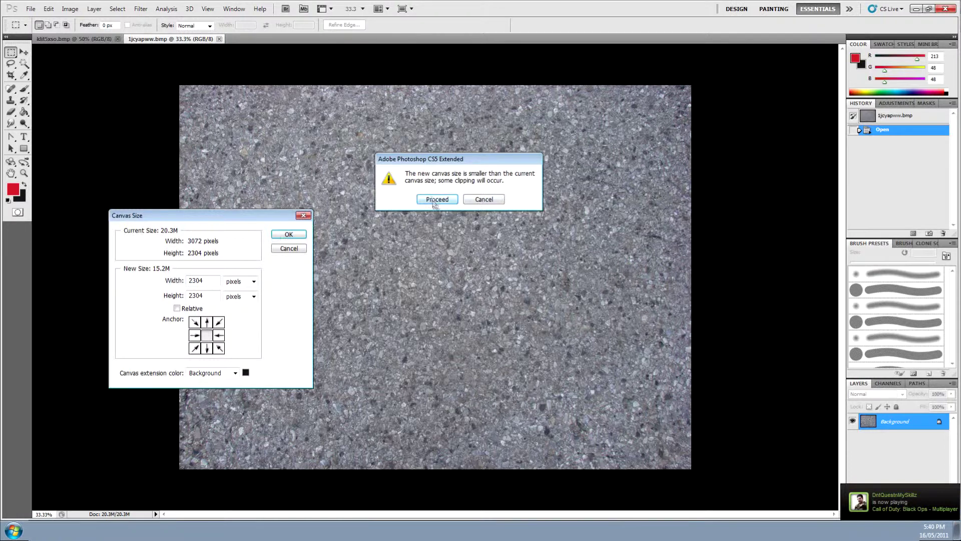
{"action": "key", "text": "Return"}
Set the other image's canvas to a 1600×1600 square, proceeding past the clipping warning.
{"action": "left_click", "coordinate": [70, 9]}
{"action": "left_click", "coordinate": [108, 89]}
{"action": "type", "text": "1600"}
{"action": "key", "text": "Return"}
Copy the whole rock texture and paste it into the gravel document.
{"action": "key", "text": "Return"}
{"action": "key", "text": "ctrl+a"}
{"action": "key", "text": "ctrl+c"}
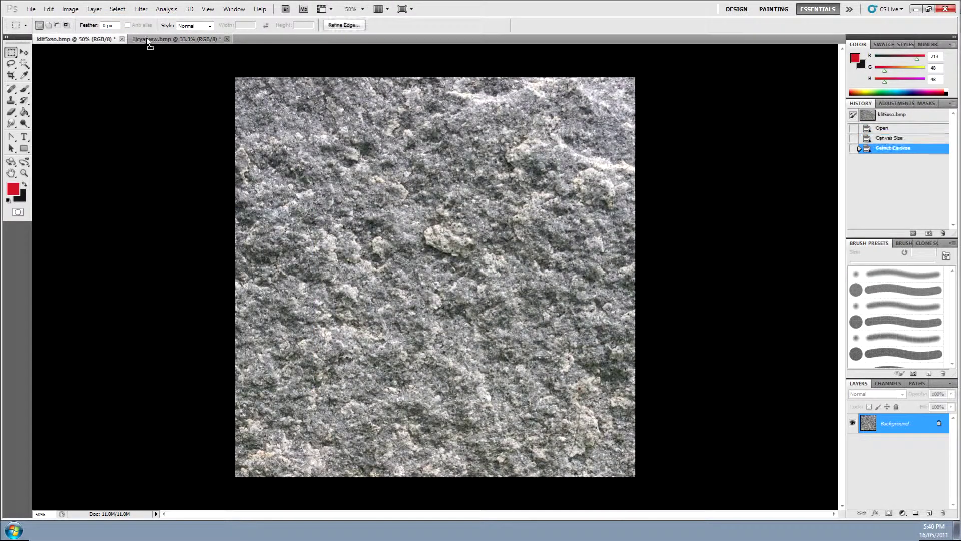
{"action": "key", "text": "ctrl+Tab"}
{"action": "key", "text": "ctrl+shift+n"}
Move and scale the pasted rock layer so it fills the square canvas.
{"action": "key", "text": "Return"}
{"action": "key", "text": "ctrl+v"}
{"action": "key", "text": "v"}
{"action": "left_click_drag", "start_coordinate": [435, 278], "coordinate": [377, 219]}
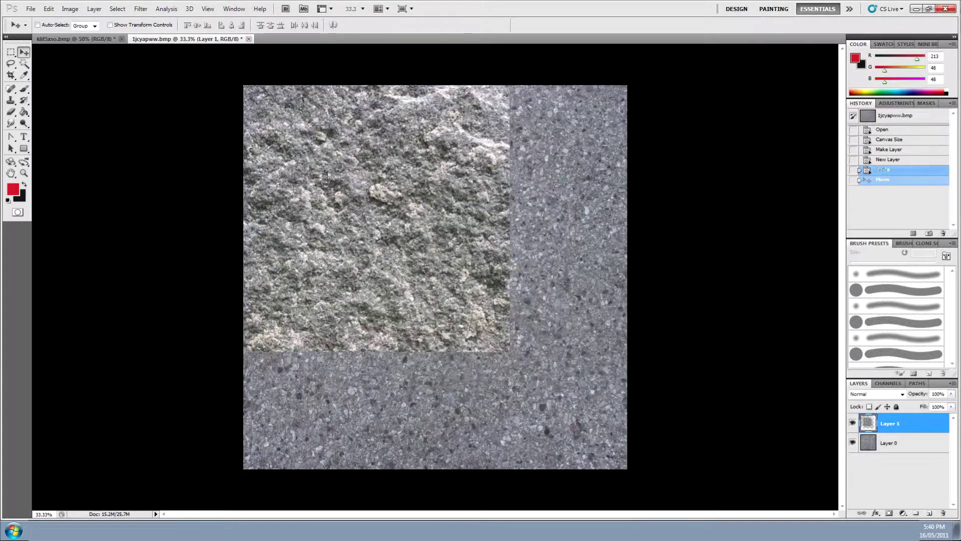
{"action": "key", "text": "ctrl+t"}
{"action": "left_click_drag", "start_coordinate": [505, 351], "coordinate": [627, 469]}
{"action": "key", "text": "m"}
{"action": "key", "text": "Return"}
Set the rock layer to Overlay at 50% opacity and merge it down.
{"action": "left_click", "coordinate": [876, 393]}
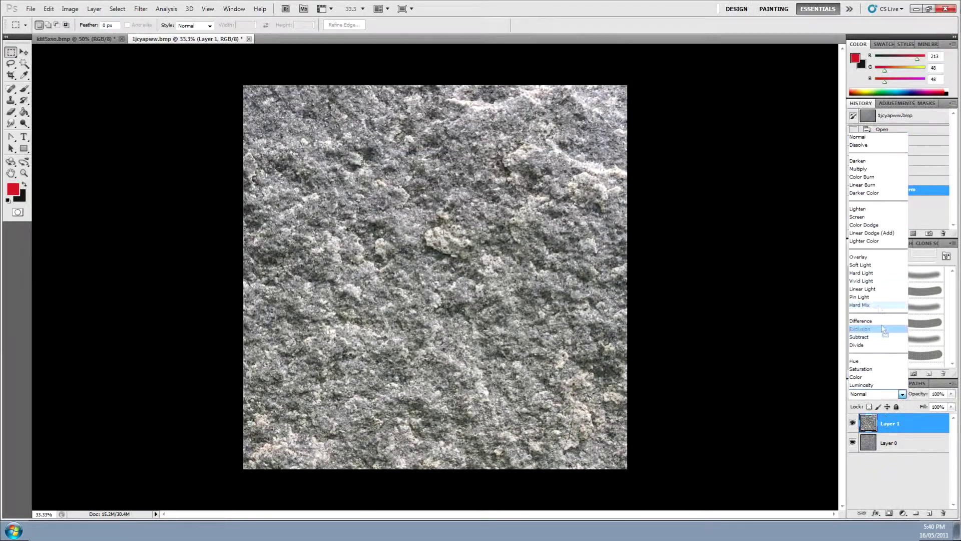
{"action": "left_click", "coordinate": [878, 259]}
{"action": "scroll", "coordinate": [734, 268], "scroll_direction": "up", "scroll_amount": 1, "text": "alt"}
{"action": "left_click", "coordinate": [852, 442]}
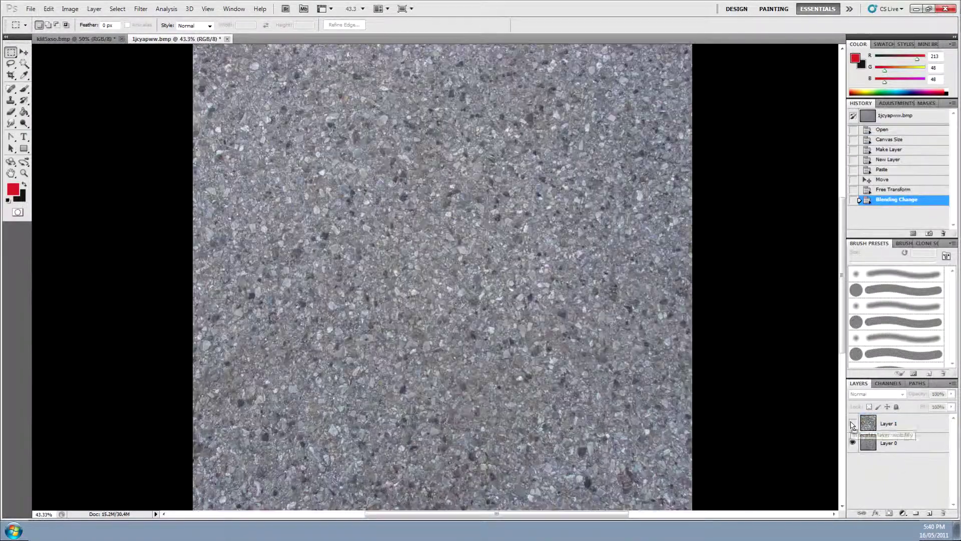
{"action": "left_click", "coordinate": [886, 423]}
{"action": "key", "text": "5"}
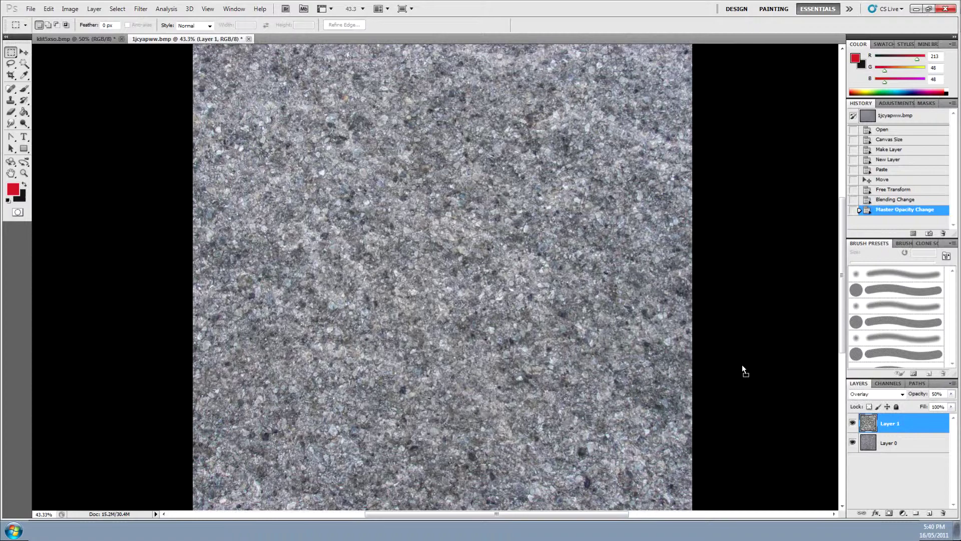
{"action": "key", "text": "ctrl+e"}
{"action": "scroll", "coordinate": [743, 370], "scroll_direction": "down", "scroll_amount": 1, "text": "alt"}
Resize the merged stone image to 1024×1024 pixels.
{"action": "left_click", "coordinate": [140, 8]}
{"action": "key", "text": "ctrl+alt+i"}
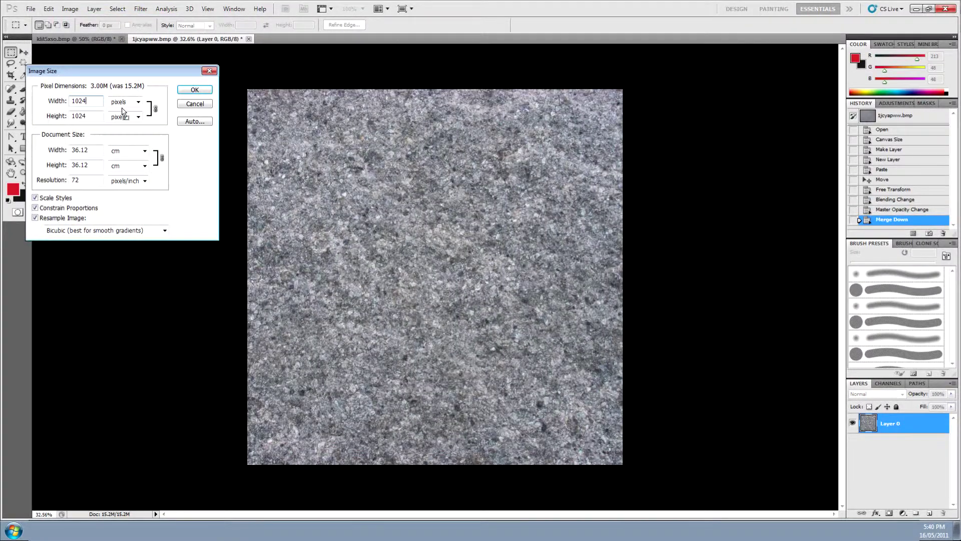
{"action": "key", "text": "Return"}
{"action": "scroll", "coordinate": [122, 111], "scroll_direction": "up", "scroll_amount": 3, "text": "alt"}
Apply Filter > Other > Offset with Wrap Around to expose the seams.
{"action": "left_click", "coordinate": [141, 9]}
{"action": "left_click", "coordinate": [92, 244]}
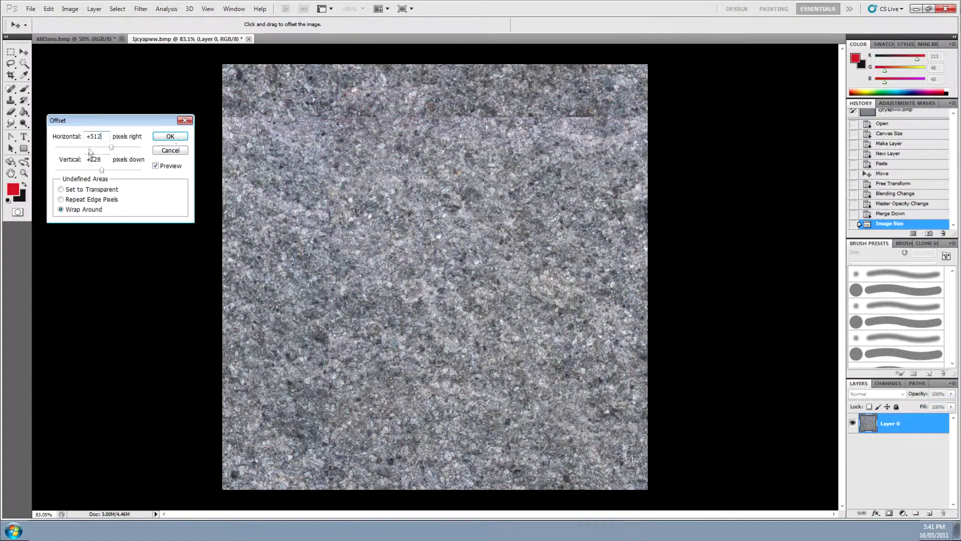
{"action": "key", "text": "Return"}
{"action": "scroll", "coordinate": [315, 270], "scroll_direction": "up", "scroll_amount": 3, "text": "alt"}
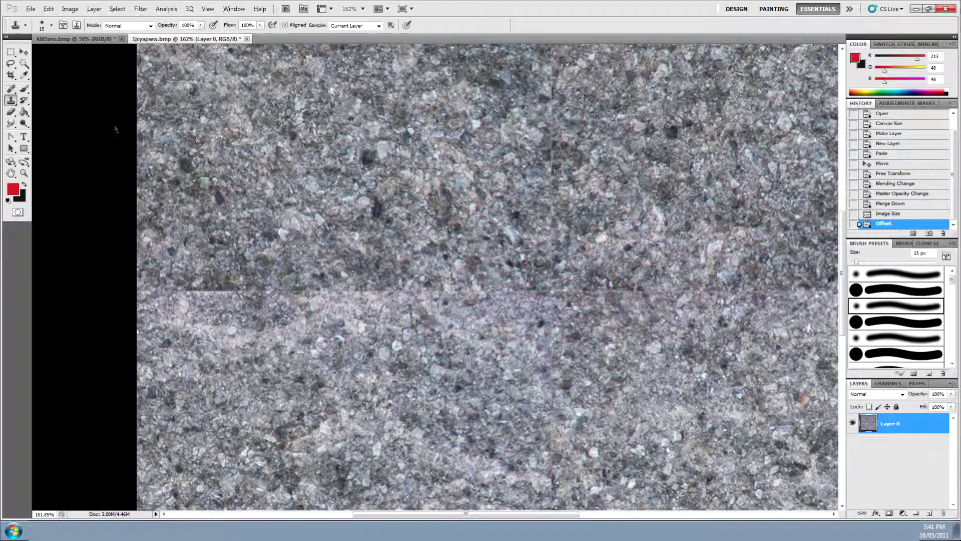
{"action": "scroll", "coordinate": [115, 129], "scroll_direction": "down", "scroll_amount": 2, "text": "alt"}
Clone Stamp over the horizontal and vertical seams with a 90 px brush.
{"action": "left_click", "coordinate": [281, 131]}
{"action": "key", "text": "Return"}
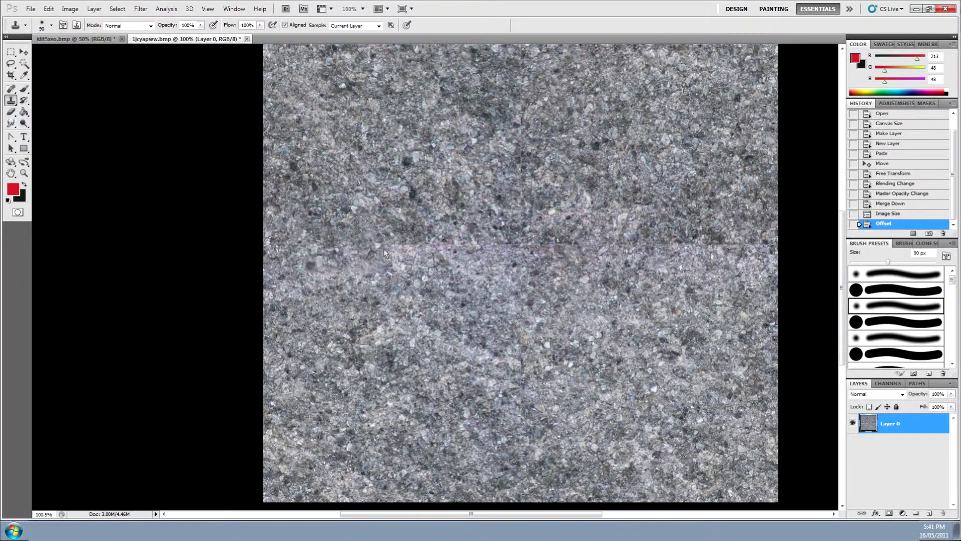
{"action": "left_click", "coordinate": [418, 200]}
{"action": "left_click_drag", "start_coordinate": [351, 181], "coordinate": [238, 237]}
{"action": "left_click_drag", "start_coordinate": [630, 299], "coordinate": [556, 350]}
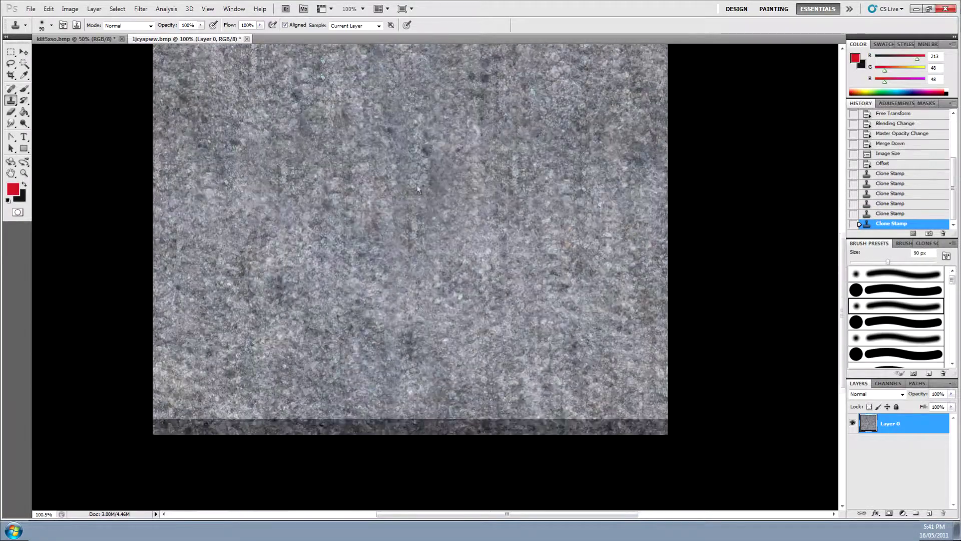
{"action": "left_click_drag", "start_coordinate": [441, 351], "coordinate": [440, 496]}
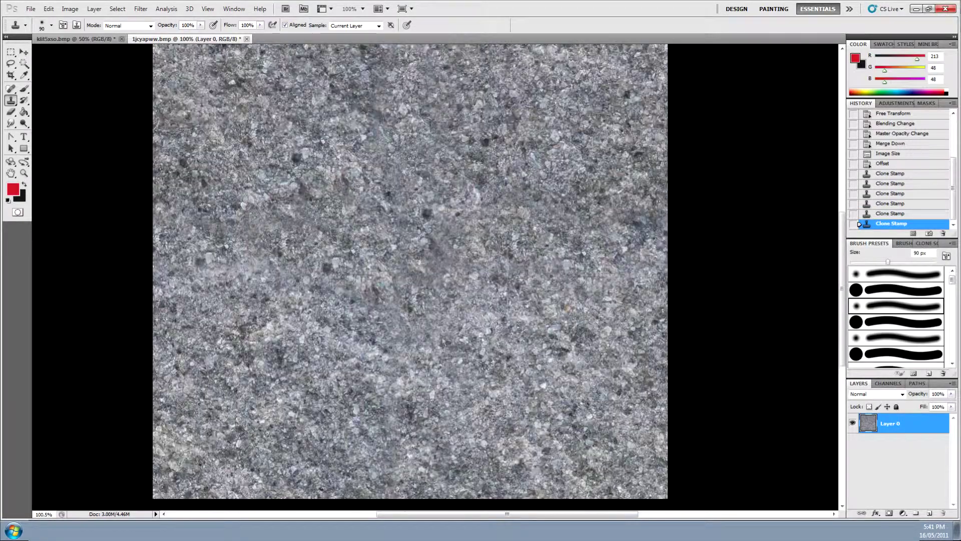
{"action": "left_click", "coordinate": [424, 143]}
{"action": "scroll", "coordinate": [415, 271], "scroll_direction": "down", "scroll_amount": 3}
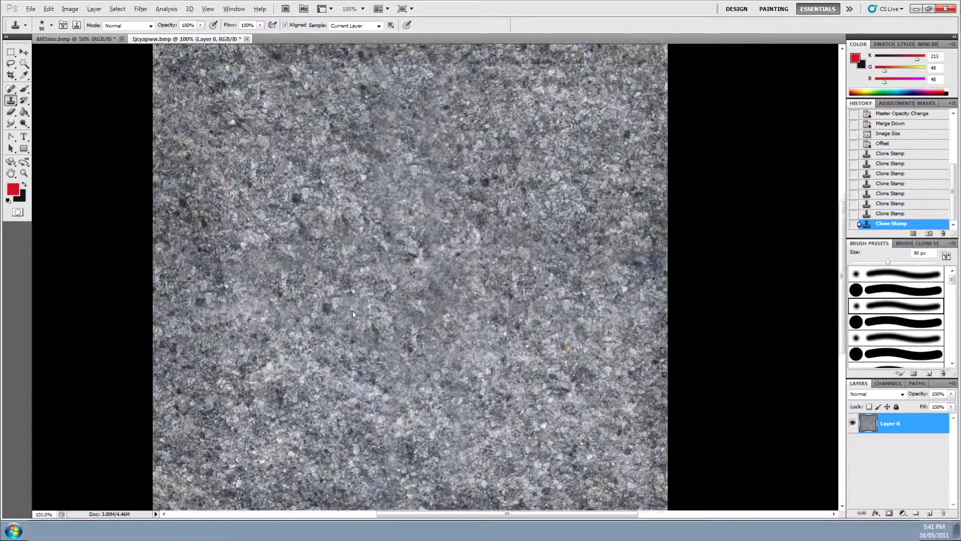
{"action": "scroll", "coordinate": [416, 290], "scroll_direction": "down", "scroll_amount": 1, "text": "alt"}
{"action": "scroll", "coordinate": [531, 241], "scroll_direction": "down", "scroll_amount": 1, "text": "alt"}
Recheck the tiling with Offset, cancel it, and close the rock document.
{"action": "left_click", "coordinate": [94, 9]}
{"action": "left_click", "coordinate": [265, 242]}
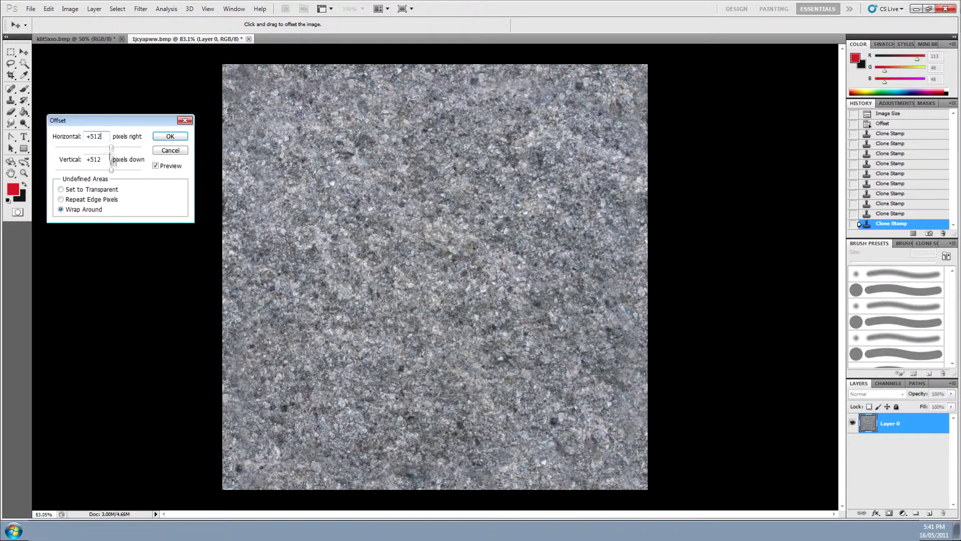
{"action": "left_click", "coordinate": [169, 149]}
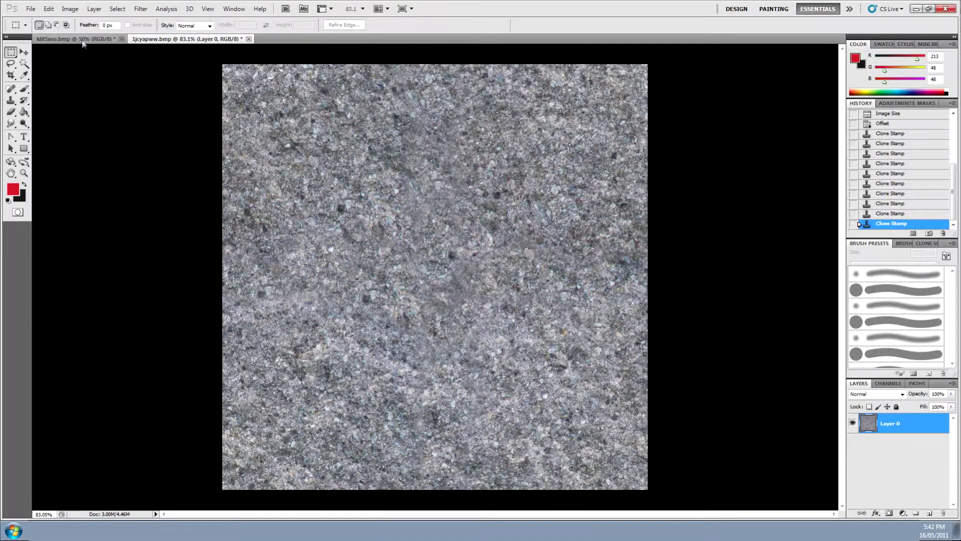
{"action": "left_click", "coordinate": [121, 39]}
Discard the rock photo and fill a new 1024-pixel transparent document with dark green.
{"action": "left_click", "coordinate": [463, 194]}
{"action": "left_click", "coordinate": [31, 9]}
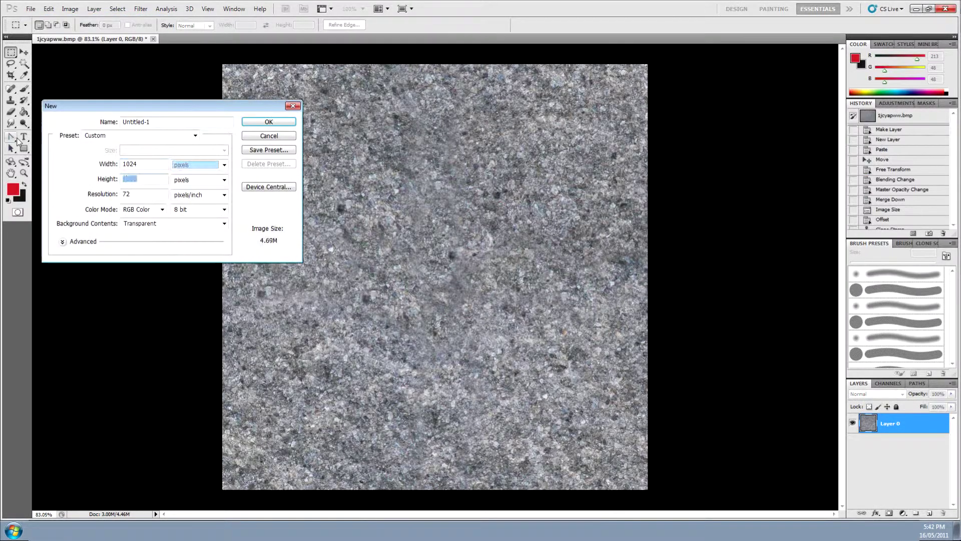
{"action": "type", "text": "1024"}
{"action": "key", "text": "Return"}
{"action": "key", "text": "Return"}
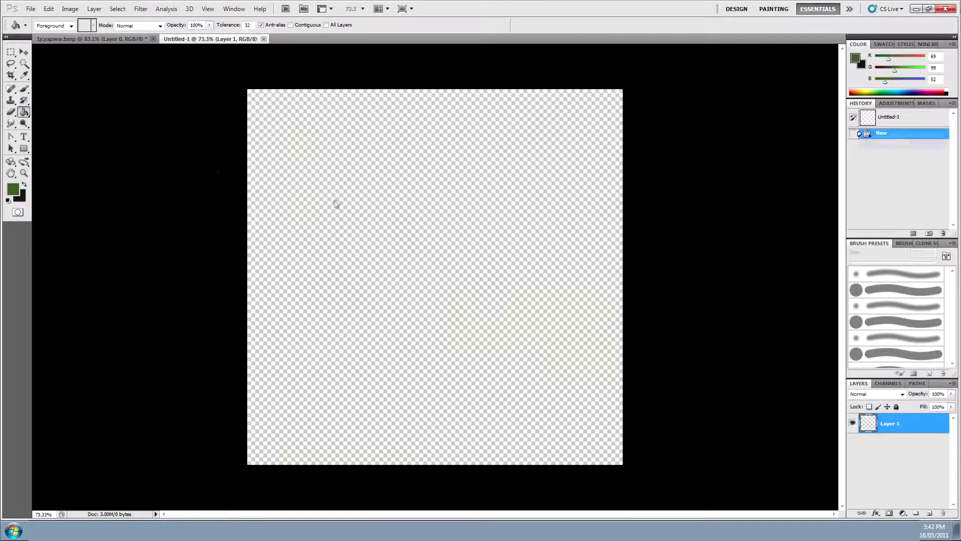
{"action": "left_click", "coordinate": [335, 204]}
{"action": "left_click", "coordinate": [141, 9]}
{"action": "left_click", "coordinate": [270, 107]}
{"action": "key", "text": "Return"}
Add noise to the green fill and browse artistic filters in the Filter Gallery.
{"action": "left_click", "coordinate": [141, 9]}
{"action": "left_click", "coordinate": [95, 124]}
{"action": "left_click", "coordinate": [756, 132]}
{"action": "left_click", "coordinate": [681, 95]}
{"action": "left_click", "coordinate": [716, 202]}
{"action": "left_click", "coordinate": [675, 203]}
{"action": "left_click", "coordinate": [757, 131]}
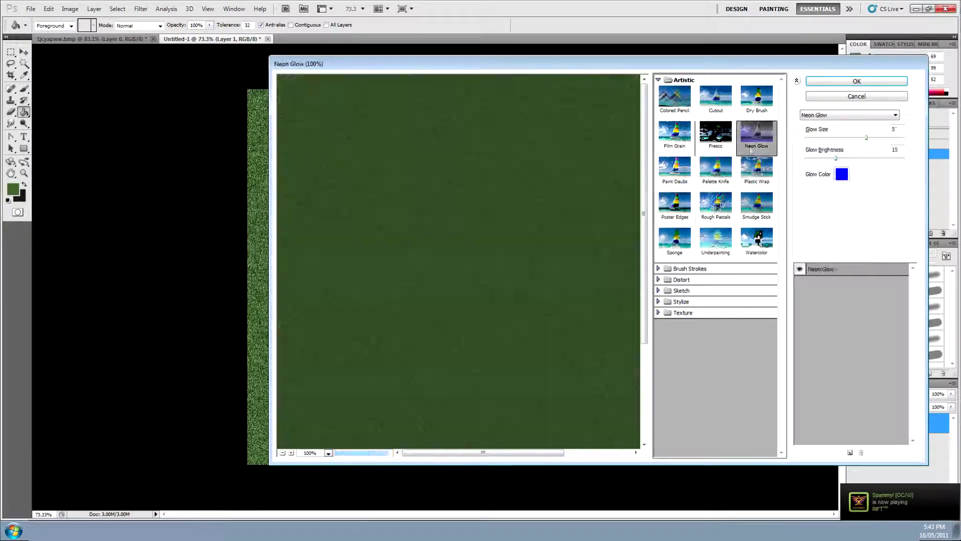
Try Brush Strokes and Distort filters, then apply Sketch > Note Paper.
{"action": "left_click", "coordinate": [690, 268]}
{"action": "left_click", "coordinate": [675, 107]}
{"action": "left_click", "coordinate": [716, 107]}
{"action": "left_click", "coordinate": [756, 148]}
{"action": "left_click", "coordinate": [716, 145]}
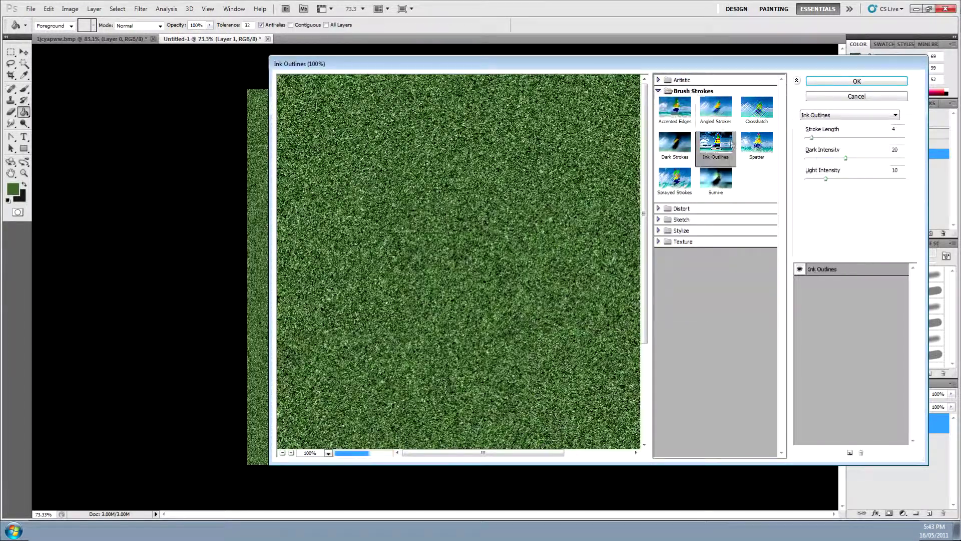
{"action": "left_click", "coordinate": [681, 209]}
{"action": "left_click", "coordinate": [681, 154]}
{"action": "left_click", "coordinate": [716, 202]}
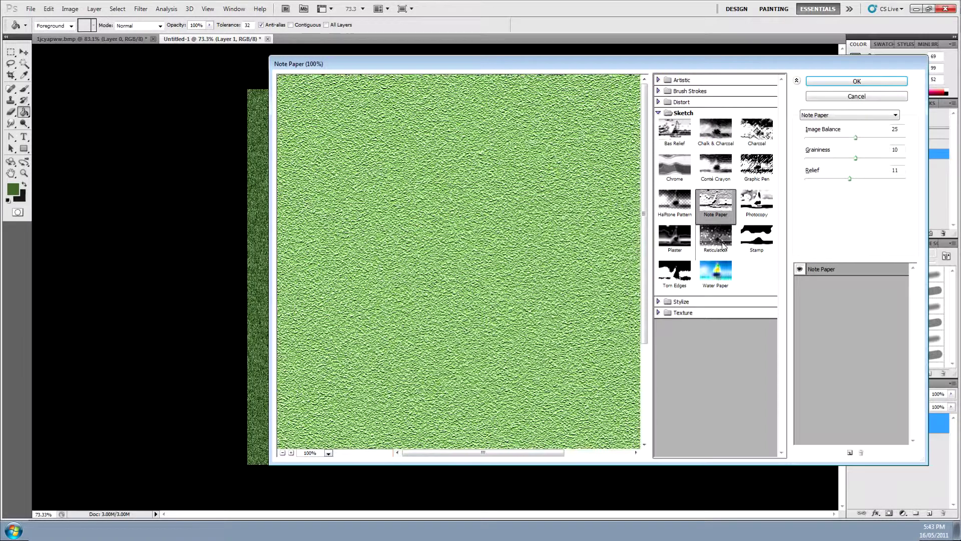
{"action": "left_click", "coordinate": [857, 82]}
Shift the first layer's hue toward pink with Hue/Saturation.
{"action": "left_click", "coordinate": [70, 8]}
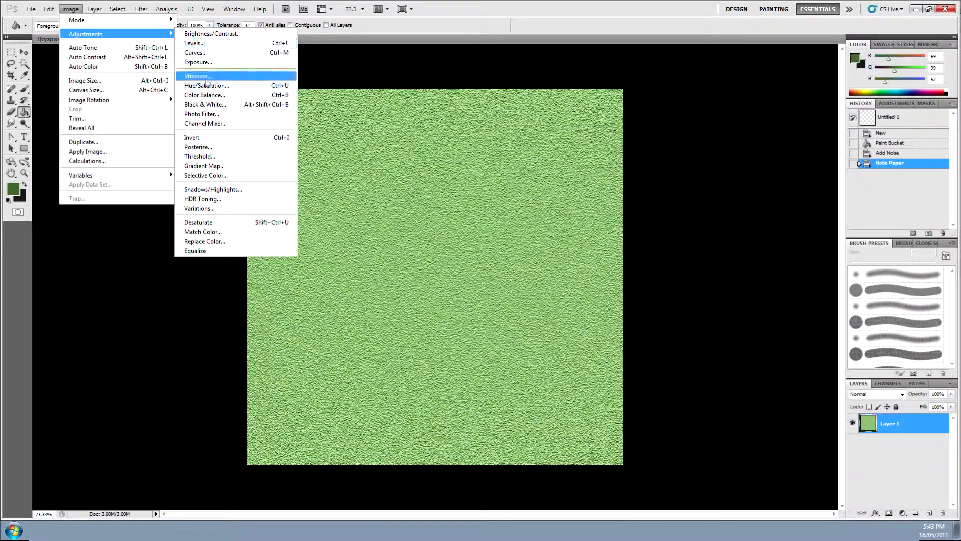
{"action": "left_click", "coordinate": [235, 78]}
{"action": "left_click_drag", "start_coordinate": [589, 191], "coordinate": [554, 192]}
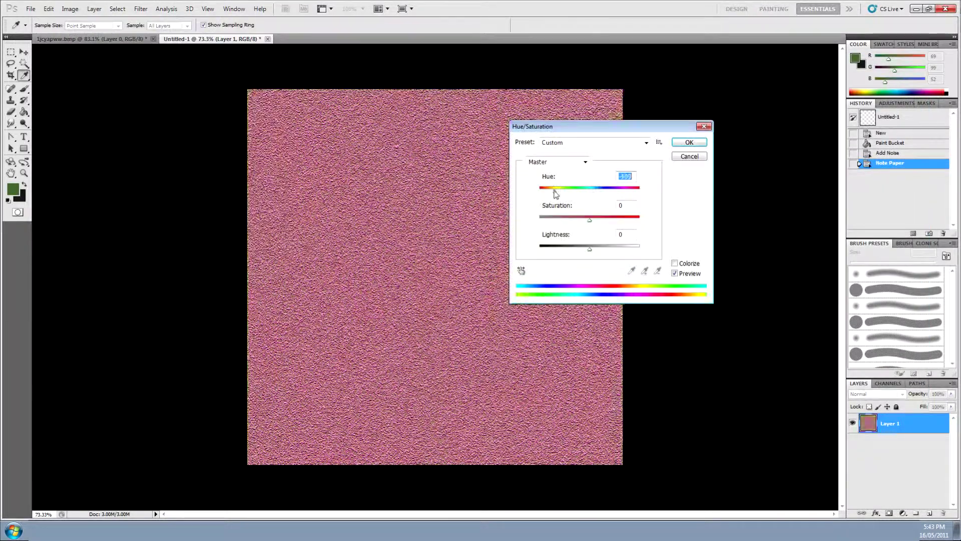
{"action": "left_click", "coordinate": [690, 142]}
Fill a new layer with dark green and apply Add Noise to it.
{"action": "left_click", "coordinate": [633, 424]}
{"action": "left_click", "coordinate": [141, 9]}
{"action": "left_click", "coordinate": [265, 135]}
{"action": "left_click", "coordinate": [197, 207]}
{"action": "left_click", "coordinate": [141, 9]}
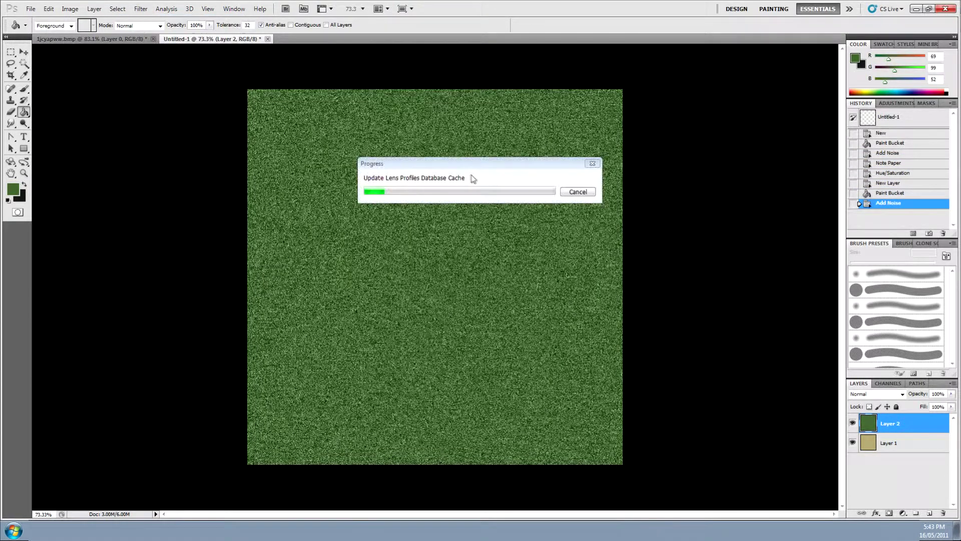
{"action": "left_click", "coordinate": [141, 9]}
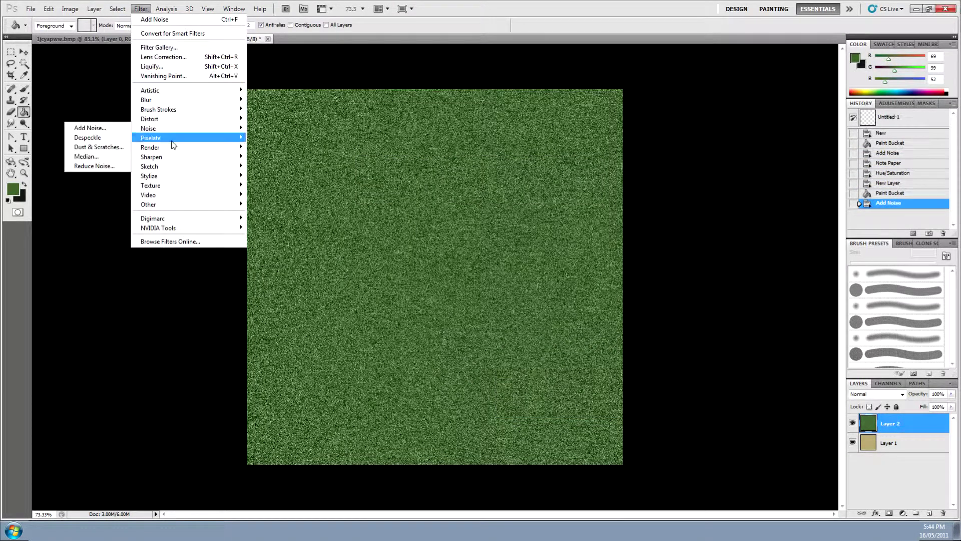
Apply the Sketch > Plaster filter to the grass layer after previewing Craquelure.
{"action": "left_click", "coordinate": [87, 185]}
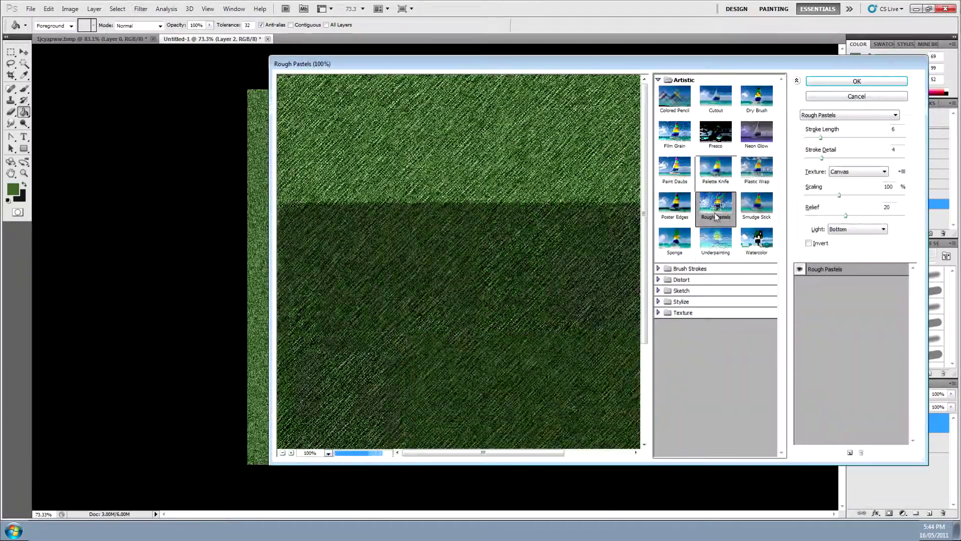
{"action": "left_click", "coordinate": [659, 312]}
{"action": "left_click", "coordinate": [694, 340]}
{"action": "left_click", "coordinate": [658, 312]}
{"action": "left_click", "coordinate": [659, 291]}
{"action": "left_click", "coordinate": [681, 390]}
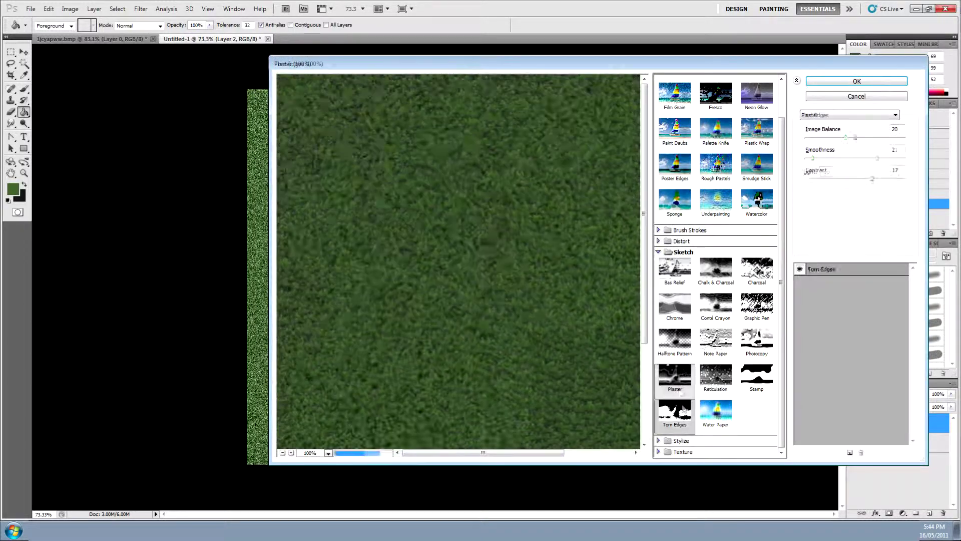
{"action": "left_click", "coordinate": [857, 82]}
Lower the tan base layer's opacity beneath the multiplied grass layer.
{"action": "scroll", "coordinate": [901, 394], "scroll_direction": "down", "scroll_amount": 7}
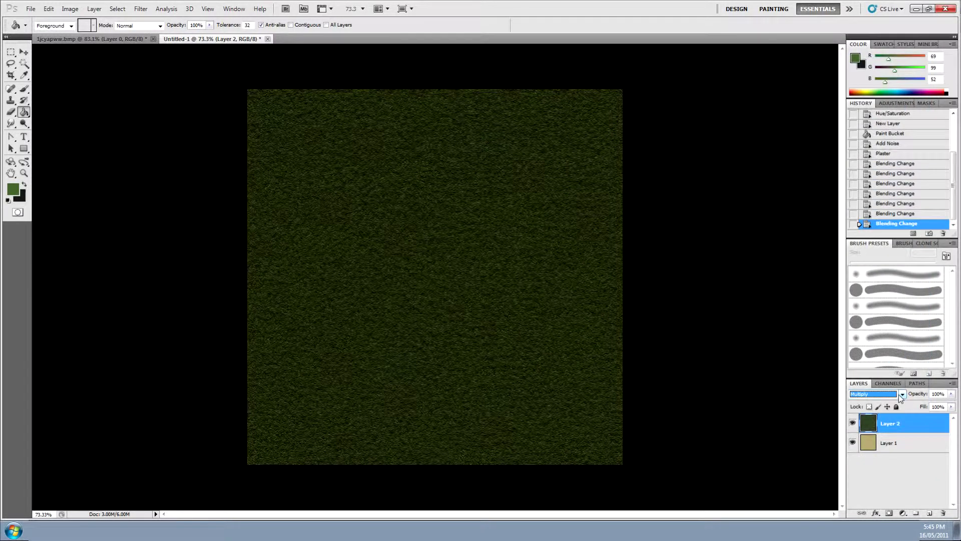
{"action": "left_click", "coordinate": [925, 436]}
{"action": "left_click_drag", "start_coordinate": [951, 394], "coordinate": [911, 409]}
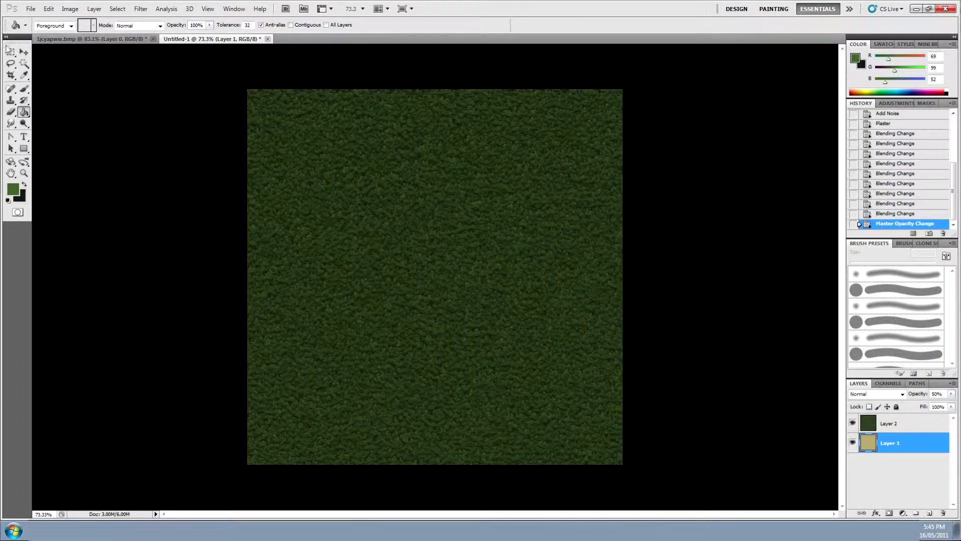
{"action": "key", "text": "m"}
{"action": "scroll", "coordinate": [548, 164], "scroll_direction": "up", "scroll_amount": 5, "text": "alt"}
{"action": "scroll", "coordinate": [564, 197], "scroll_direction": "down", "scroll_amount": 5, "text": "alt"}
{"action": "scroll", "coordinate": [564, 197], "scroll_direction": "up", "scroll_amount": 1, "text": "alt"}
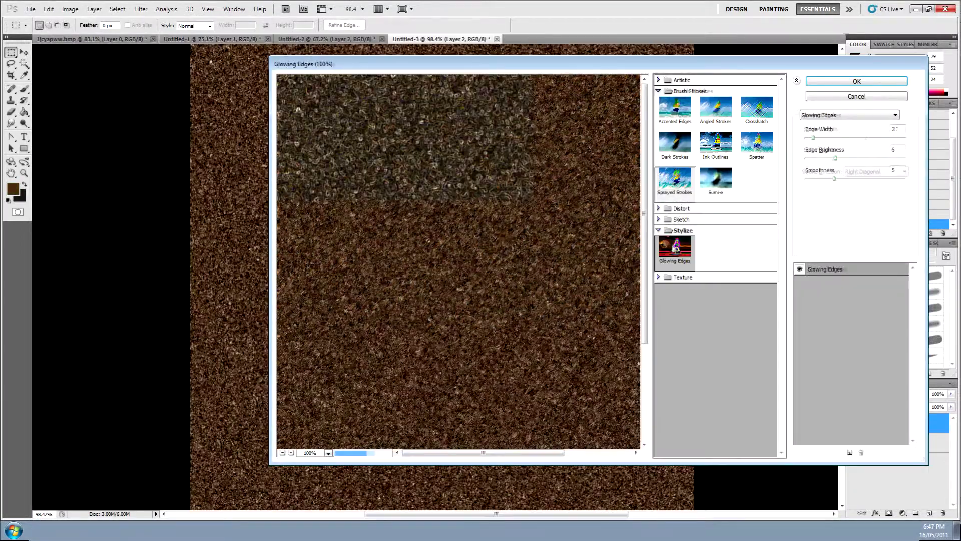
Apply Craquelure to the dirt with crack spacing 15 and minimum depth.
{"action": "left_click", "coordinate": [683, 277]}
{"action": "left_click", "coordinate": [674, 258]}
{"action": "left_click_drag", "start_coordinate": [900, 140], "coordinate": [819, 138]}
{"action": "left_click_drag", "start_coordinate": [866, 157], "coordinate": [806, 158]}
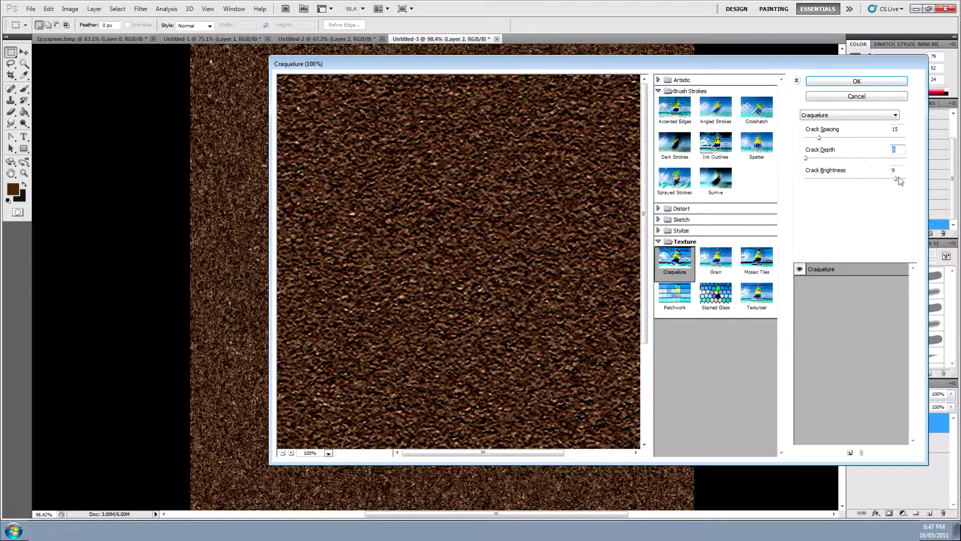
{"action": "key", "text": "Return"}
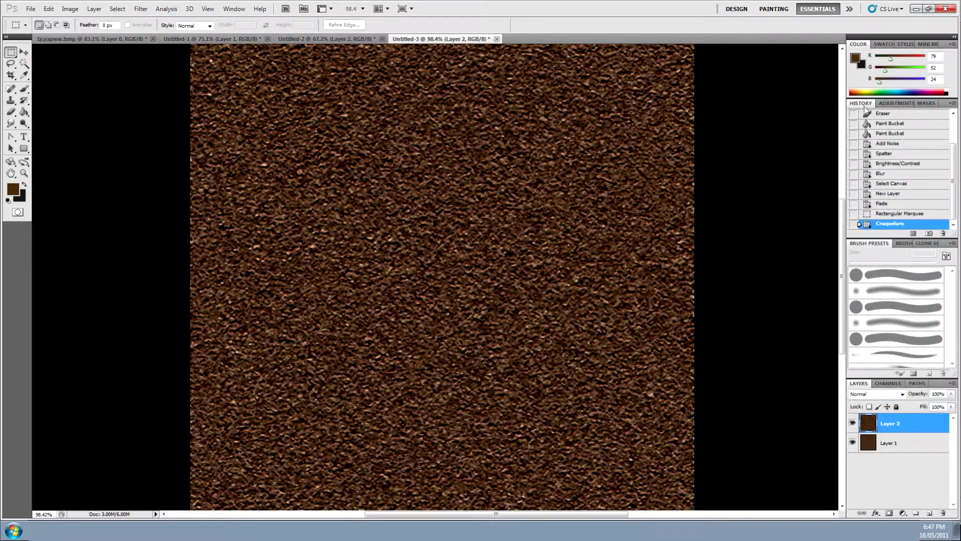
Set the top dirt layer to Overlay blending at 75% opacity.
{"action": "left_click", "coordinate": [901, 394]}
{"action": "left_click", "coordinate": [859, 257]}
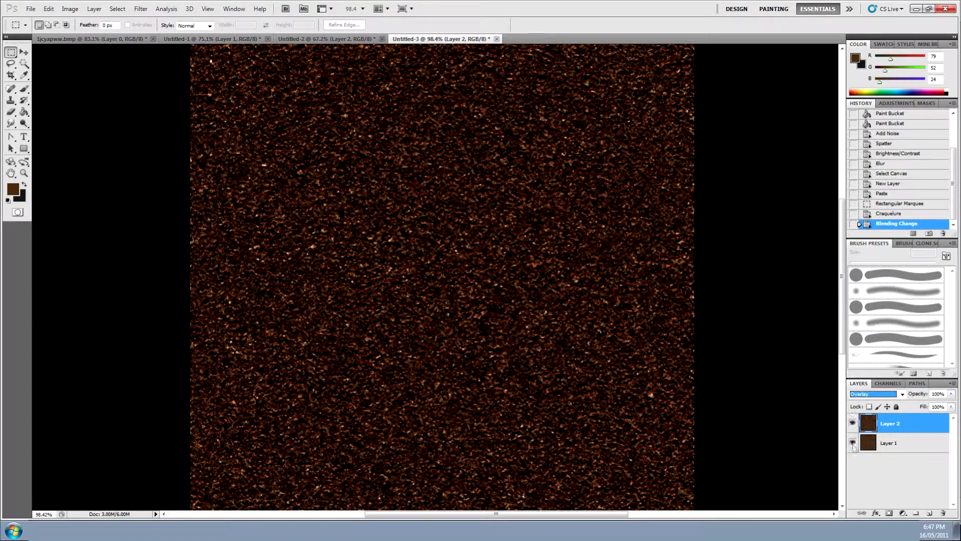
{"action": "key", "text": "ctrl+0"}
{"action": "key", "text": "7"}
{"action": "key", "text": "5"}
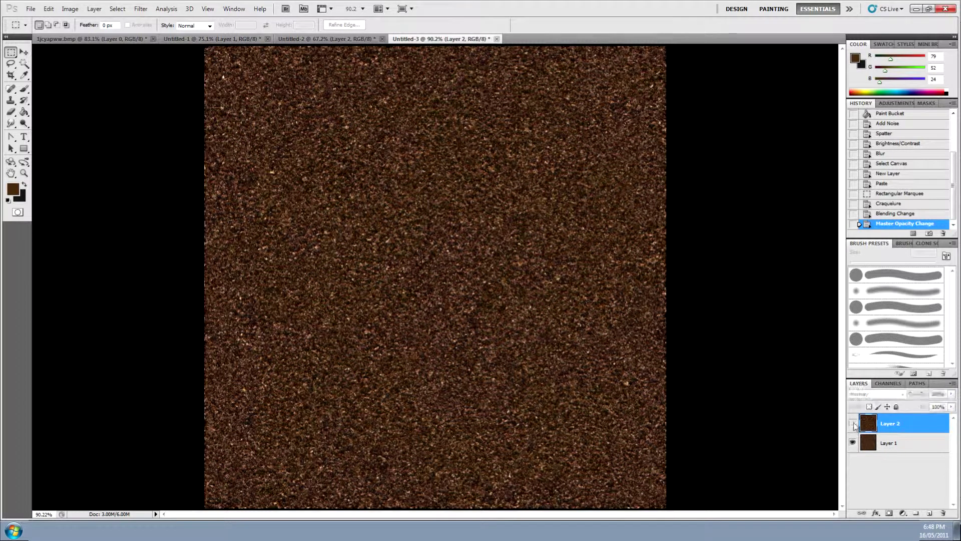
Flip the base dirt layer horizontally and merge the two layers.
{"action": "left_click", "coordinate": [889, 443]}
{"action": "left_click", "coordinate": [94, 8]}
{"action": "mouse_move", "coordinate": [48, 8]}
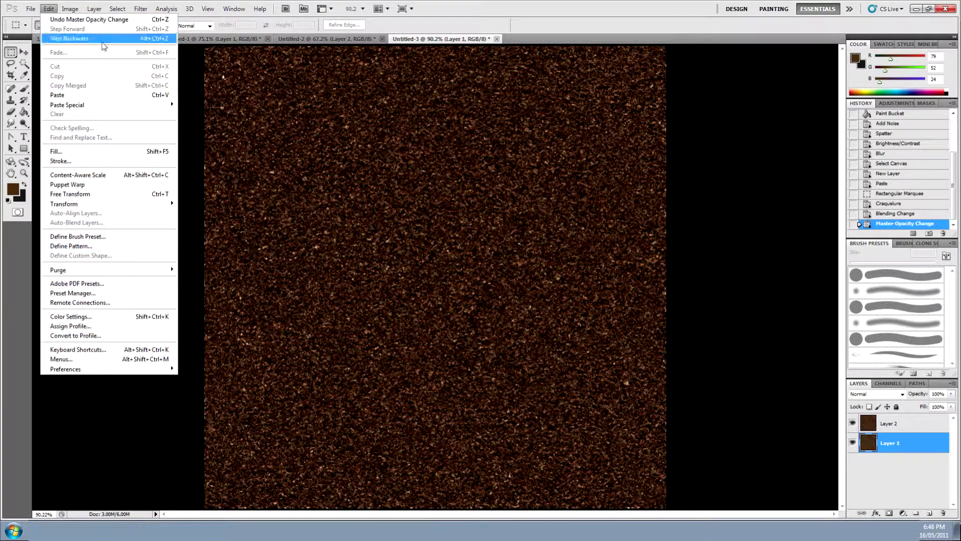
{"action": "mouse_move", "coordinate": [64, 203]}
{"action": "left_click", "coordinate": [200, 313]}
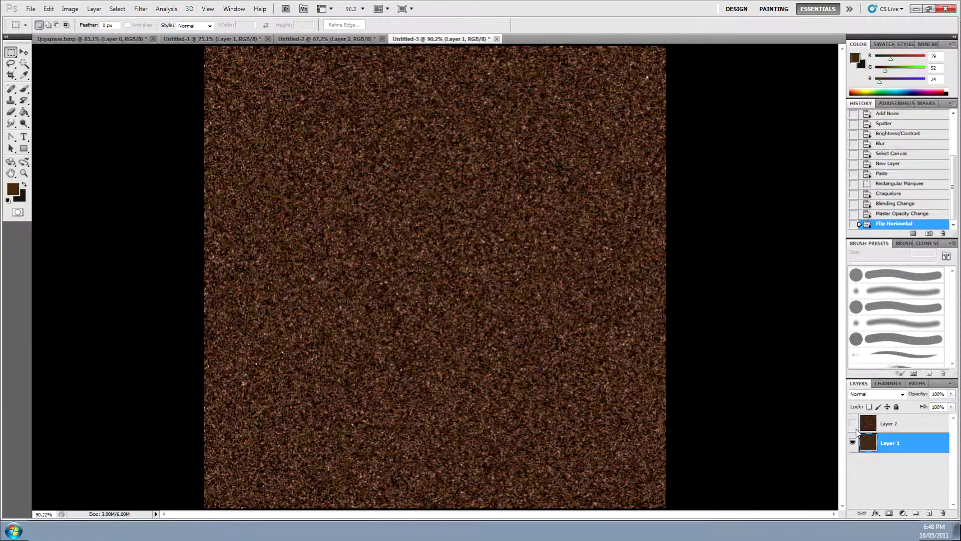
{"action": "key", "text": "alt+bracketright"}
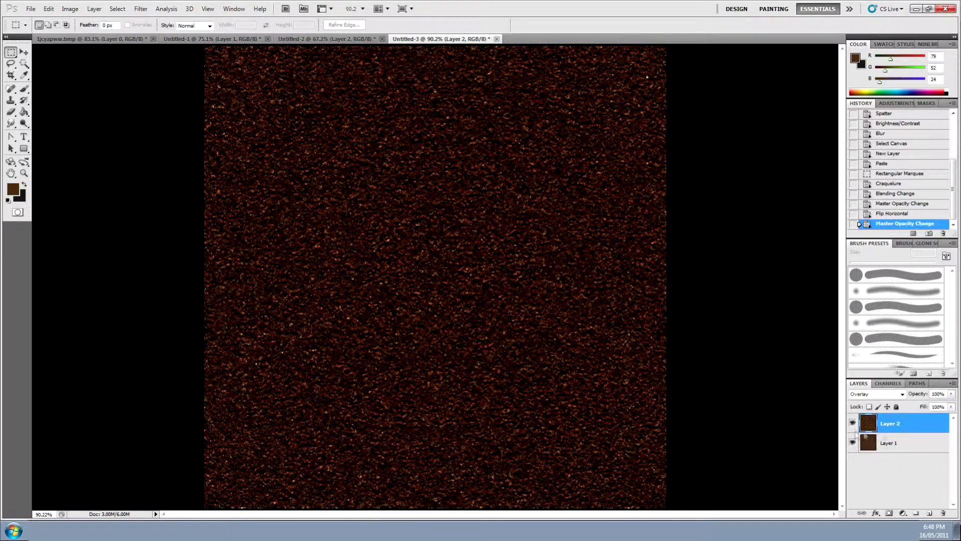
{"action": "key", "text": "ctrl+e"}
{"action": "left_click", "coordinate": [48, 8]}
Preview +100 saturation in Hue/Saturation, then cancel it.
{"action": "mouse_move", "coordinate": [90, 61]}
{"action": "left_click", "coordinate": [225, 91]}
{"action": "left_click_drag", "start_coordinate": [589, 219], "coordinate": [643, 226]}
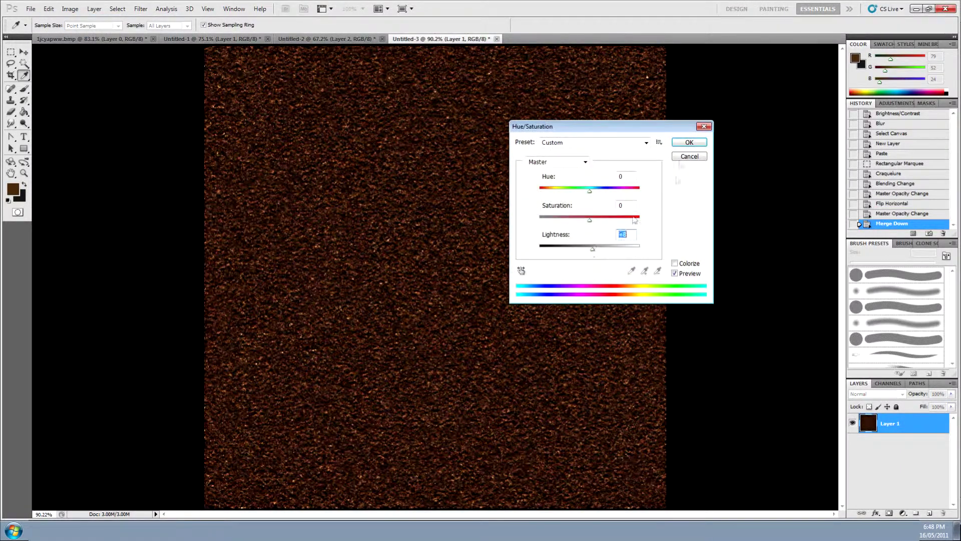
{"action": "left_click", "coordinate": [689, 156]}
Apply Brightness/Contrast with brightness 15 and contrast 28.
{"action": "left_click", "coordinate": [70, 8]}
{"action": "left_click", "coordinate": [228, 32]}
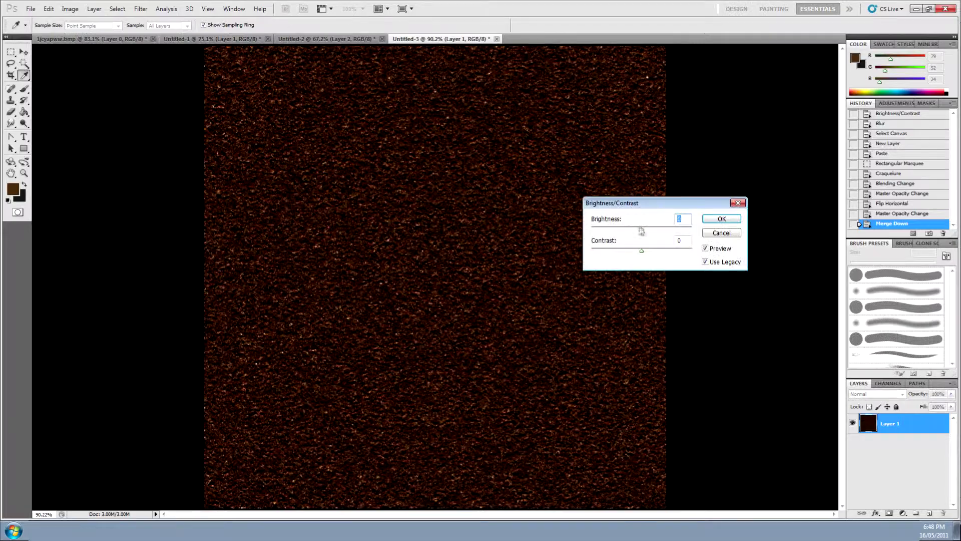
{"action": "left_click_drag", "start_coordinate": [643, 254], "coordinate": [655, 257]}
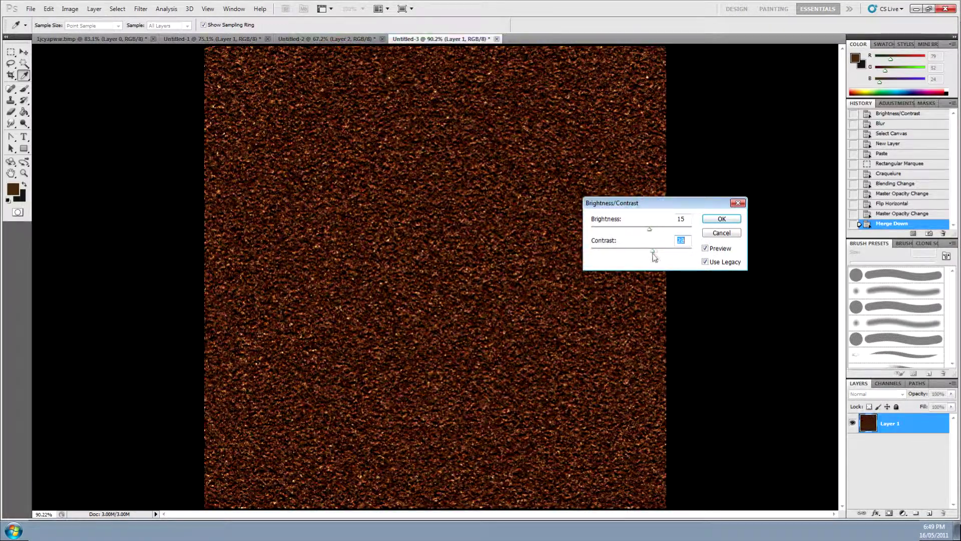
{"action": "key", "text": "Return"}
{"action": "scroll", "coordinate": [457, 215], "scroll_direction": "up", "scroll_amount": 3, "text": "alt"}
{"action": "scroll", "coordinate": [463, 196], "scroll_direction": "up", "scroll_amount": 2, "text": "alt"}
{"action": "key", "text": "m"}
Apply Selective Color with Reds Cyan set to -100.
{"action": "left_click", "coordinate": [70, 8]}
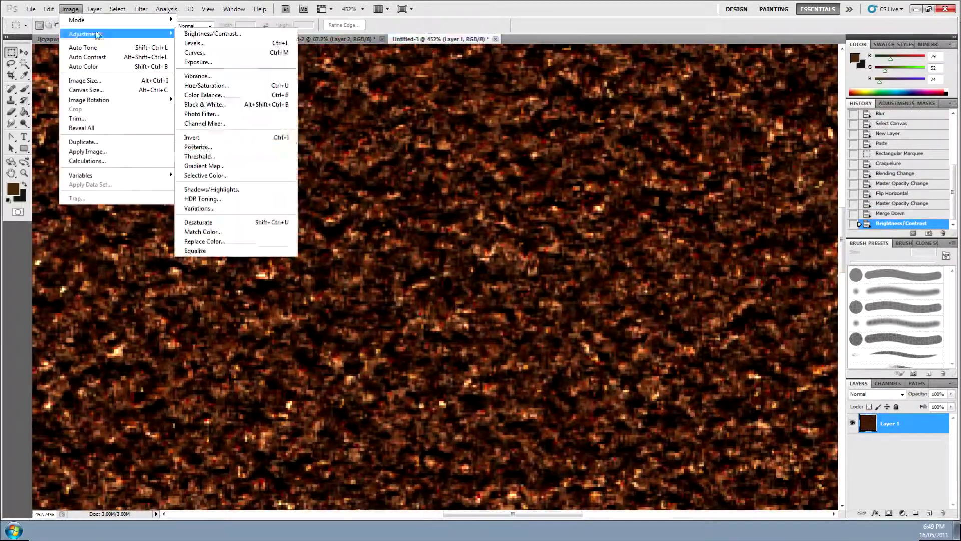
{"action": "left_click", "coordinate": [249, 177]}
{"action": "type", "text": "-100"}
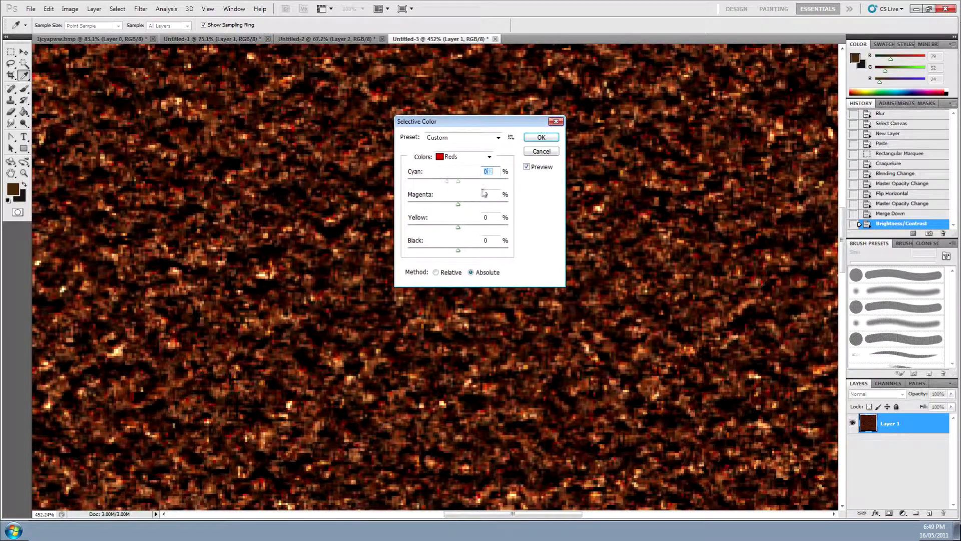
{"action": "key", "text": "Return"}
{"action": "key", "text": "ctrl+0"}
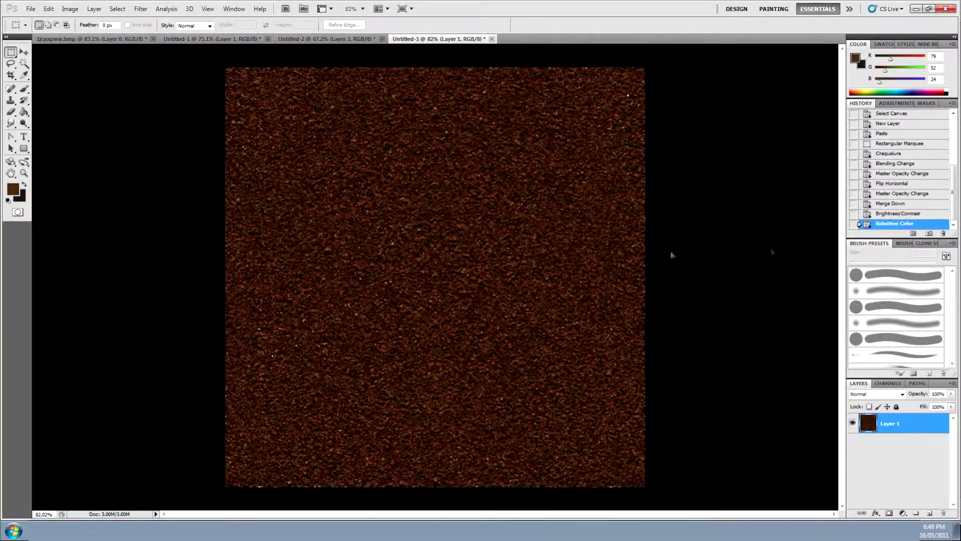
Offset the dirt texture and clone-stamp over the exposed seam.
{"action": "scroll", "coordinate": [461, 193], "scroll_direction": "up", "scroll_amount": 5, "text": "alt"}
{"action": "scroll", "coordinate": [457, 189], "scroll_direction": "down", "scroll_amount": 3, "text": "alt"}
{"action": "scroll", "coordinate": [522, 194], "scroll_direction": "down", "scroll_amount": 2, "text": "alt"}
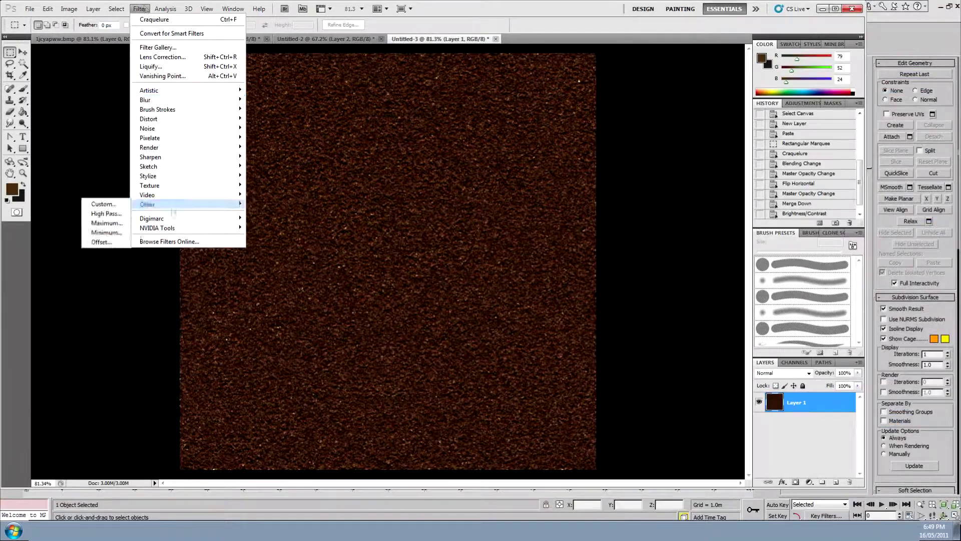
{"action": "left_click", "coordinate": [95, 423]}
{"action": "left_click", "coordinate": [156, 136]}
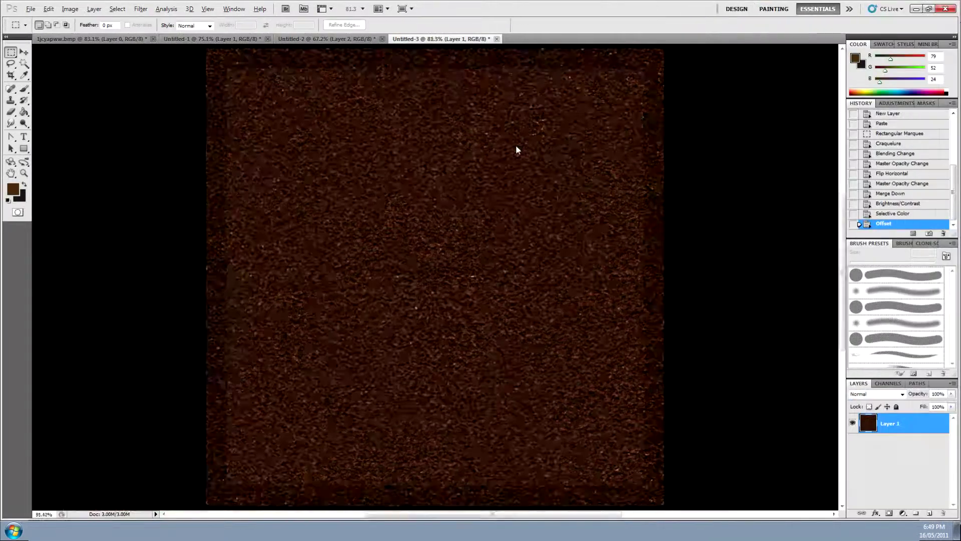
{"action": "scroll", "coordinate": [358, 205], "scroll_direction": "up", "scroll_amount": 3, "text": "alt"}
{"action": "scroll", "coordinate": [442, 267], "scroll_direction": "down", "scroll_amount": 2, "text": "alt"}
{"action": "scroll", "coordinate": [438, 269], "scroll_direction": "up", "scroll_amount": 3, "text": "alt"}
{"action": "scroll", "coordinate": [438, 269], "scroll_direction": "down", "scroll_amount": 2, "text": "alt"}
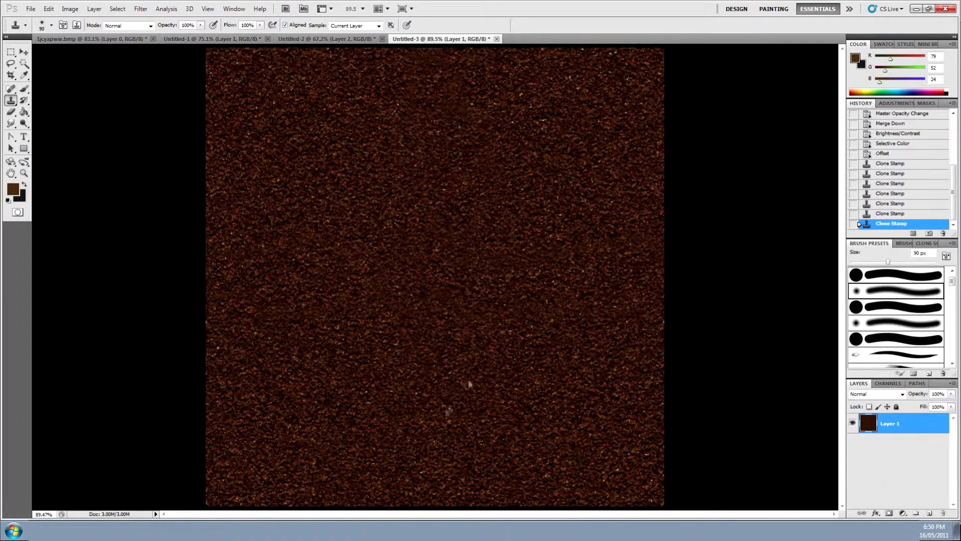
{"action": "left_click", "coordinate": [435, 270]}
{"action": "scroll", "coordinate": [396, 271], "scroll_direction": "down", "scroll_amount": 1, "text": "alt"}
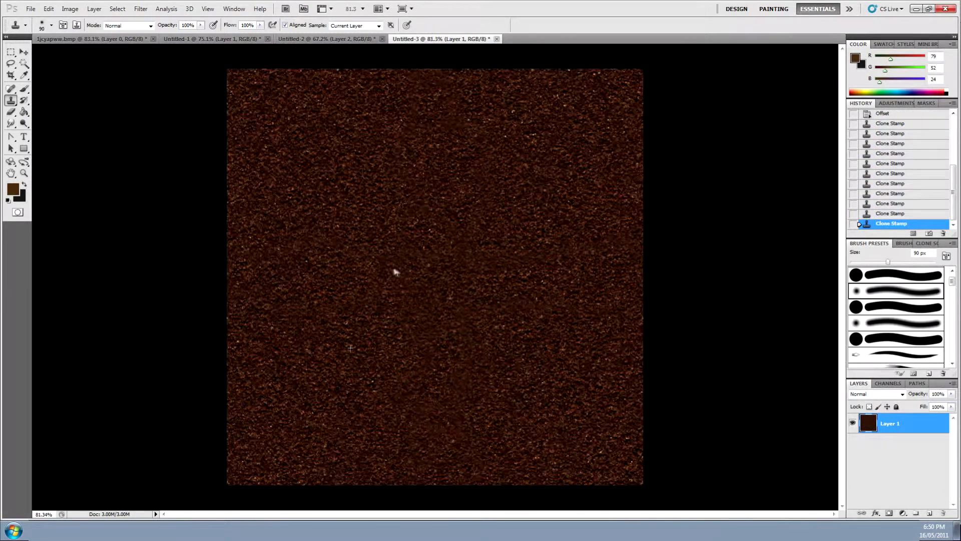
Offset the dirt texture again and clone away the remaining seam.
{"action": "left_click", "coordinate": [140, 9]}
{"action": "left_click", "coordinate": [96, 242]}
{"action": "key", "text": "Return"}
{"action": "scroll", "coordinate": [444, 272], "scroll_direction": "up", "scroll_amount": 1, "text": "alt"}
{"action": "scroll", "coordinate": [443, 272], "scroll_direction": "up", "scroll_amount": 2, "text": "alt"}
{"action": "scroll", "coordinate": [437, 275], "scroll_direction": "down", "scroll_amount": 4, "text": "alt"}
{"action": "left_click", "coordinate": [437, 275]}
{"action": "scroll", "coordinate": [418, 209], "scroll_direction": "up", "scroll_amount": 2, "text": "alt"}
Save the seamless dirt texture as a PNG file.
{"action": "left_click", "coordinate": [31, 9]}
{"action": "left_click", "coordinate": [90, 179]}
{"action": "left_click", "coordinate": [584, 258]}
{"action": "key", "text": "Return"}
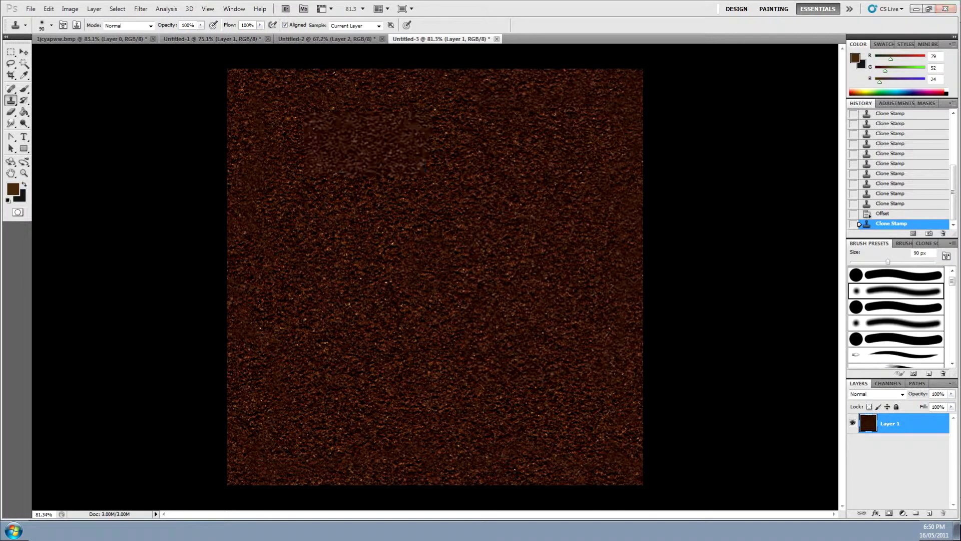
Copy the whole green grass texture and paste it into Untitled-3 as Layer 2.
{"action": "key", "text": "ctrl+Tab"}
{"action": "key", "text": "ctrl+Tab"}
{"action": "key", "text": "ctrl+a"}
{"action": "key", "text": "ctrl+c"}
{"action": "left_click", "coordinate": [436, 39]}
{"action": "key", "text": "ctrl+v"}
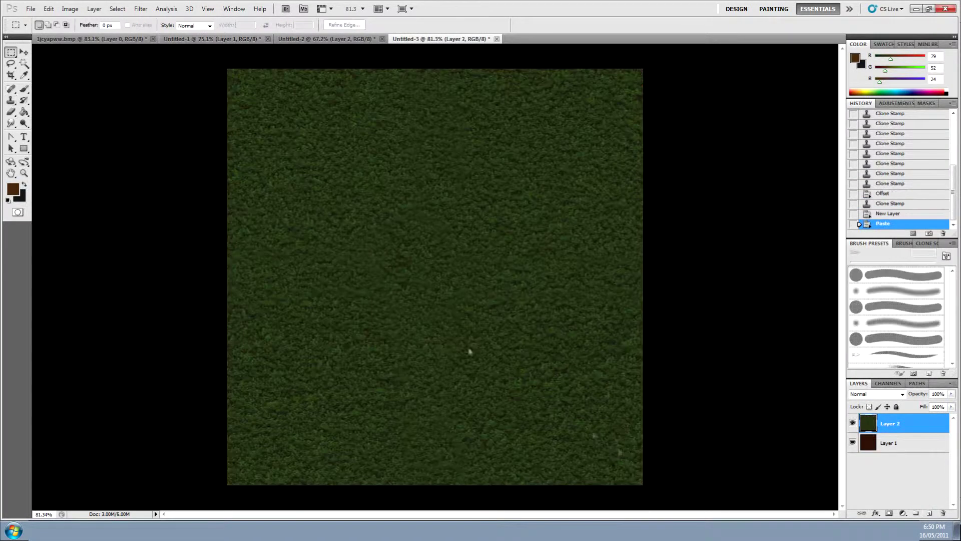
Delete the bottom strip of the grass layer to reveal the dirt beneath.
{"action": "left_click_drag", "start_coordinate": [205, 374], "coordinate": [651, 496]}
{"action": "key", "text": "Delete"}
{"action": "key", "text": "ctrl+d"}
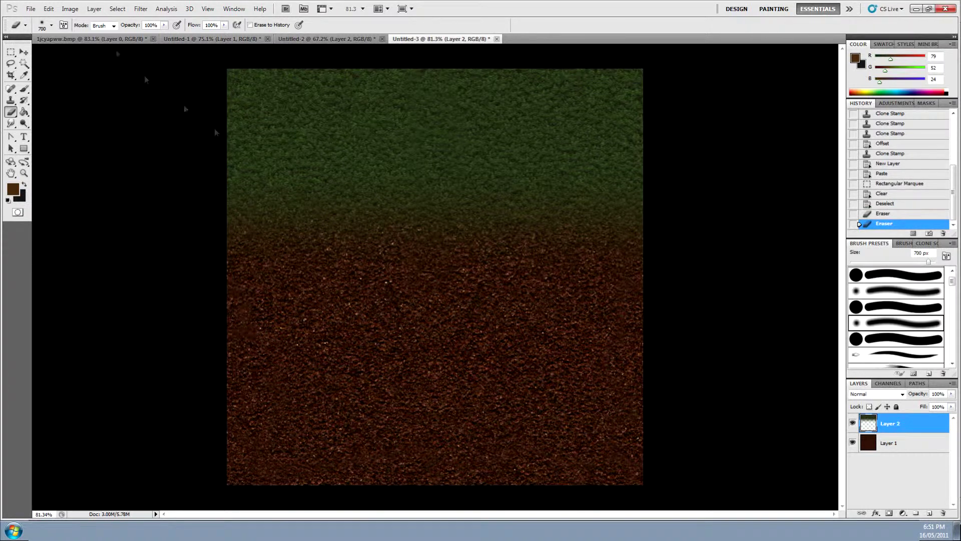
Save the grass-dirt texture as a PNG copy.
{"action": "left_click", "coordinate": [30, 9]}
{"action": "left_click", "coordinate": [50, 150]}
{"action": "key", "text": "Return"}
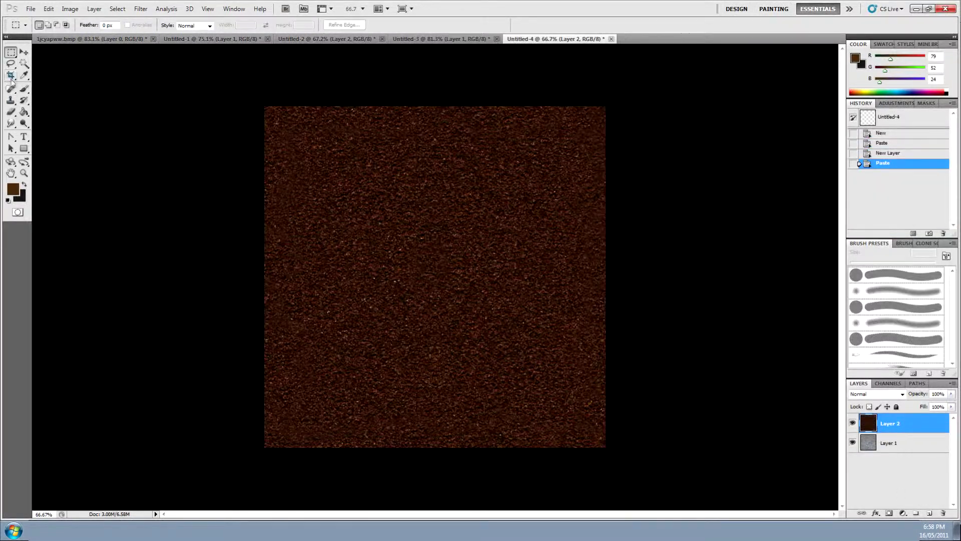
Erase the top of the dirt layer and add a grassy fringe with the 112 px grass brush.
{"action": "left_click", "coordinate": [11, 111]}
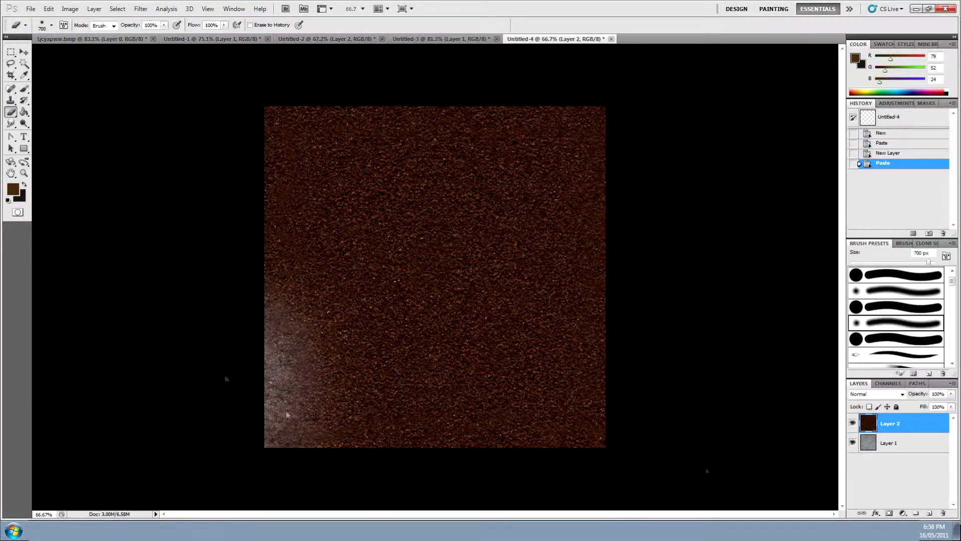
{"action": "mouse_move", "coordinate": [214, 150]}
{"action": "left_mouse_down"}
{"action": "mouse_move", "coordinate": [663, 176]}
{"action": "mouse_move", "coordinate": [146, 169]}
{"action": "left_mouse_up"}
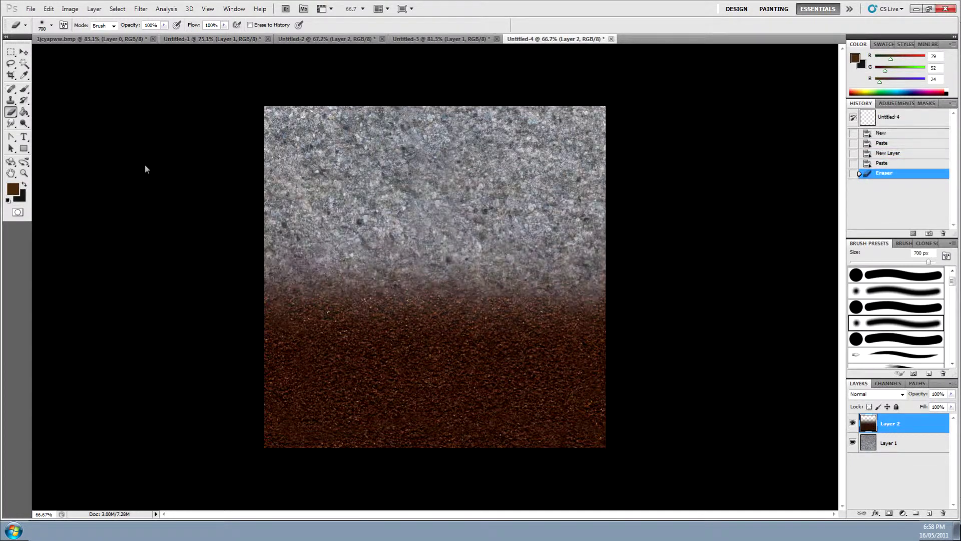
{"action": "left_click", "coordinate": [51, 25]}
{"action": "left_click", "coordinate": [102, 64]}
{"action": "left_click_drag", "start_coordinate": [266, 300], "coordinate": [605, 301]}
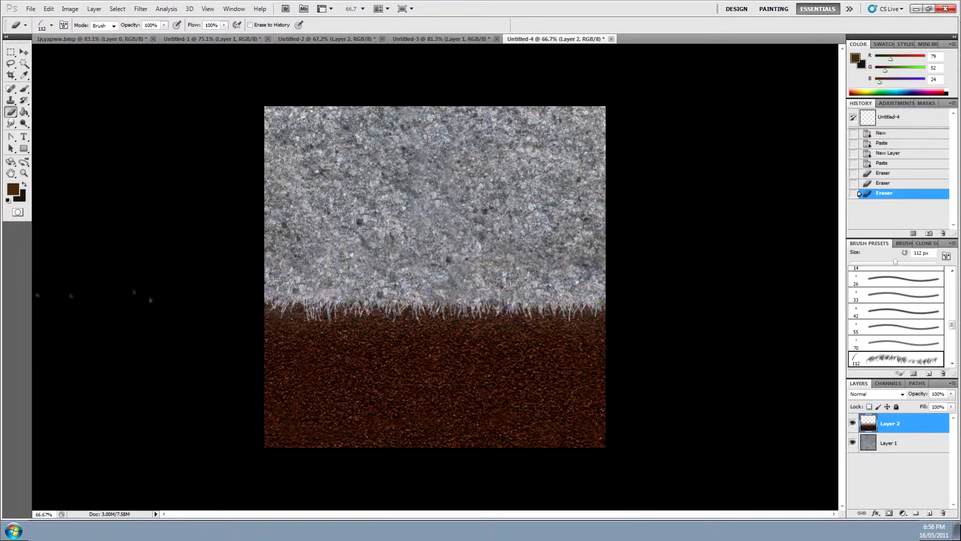
{"action": "left_click_drag", "start_coordinate": [266, 310], "coordinate": [509, 311]}
{"action": "scroll", "coordinate": [457, 382], "scroll_direction": "up", "scroll_amount": 3, "text": "alt"}
Soften the grassy stone-dirt edge with a hard round eraser brush.
{"action": "left_click", "coordinate": [41, 26]}
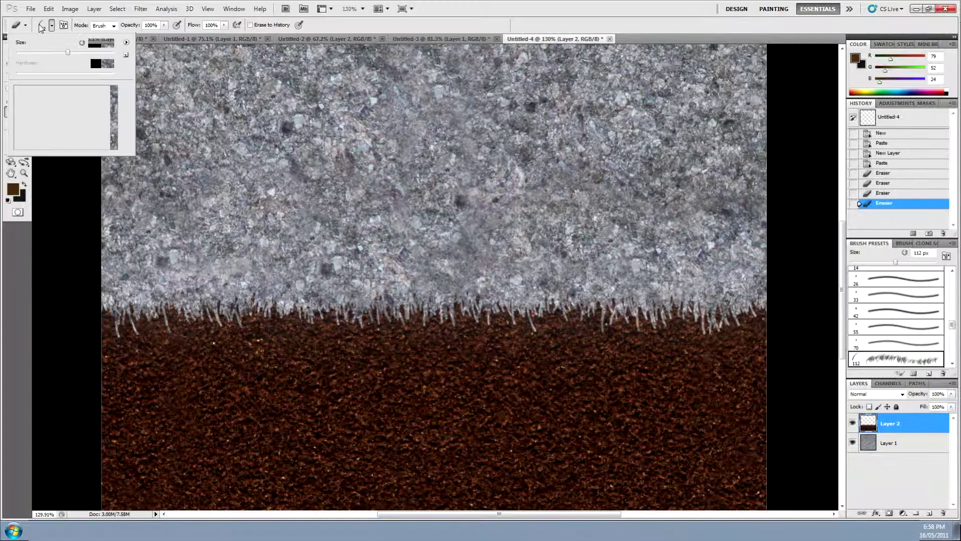
{"action": "double_click", "coordinate": [84, 93]}
{"action": "left_click_drag", "start_coordinate": [346, 315], "coordinate": [766, 316]}
{"action": "scroll", "coordinate": [477, 380], "scroll_direction": "down", "scroll_amount": 1, "text": "alt"}
{"action": "scroll", "coordinate": [518, 507], "scroll_direction": "down", "scroll_amount": 1, "text": "alt"}
{"action": "scroll", "coordinate": [483, 461], "scroll_direction": "up", "scroll_amount": 1, "text": "alt"}
{"action": "scroll", "coordinate": [272, 365], "scroll_direction": "down", "scroll_amount": 1, "text": "alt"}
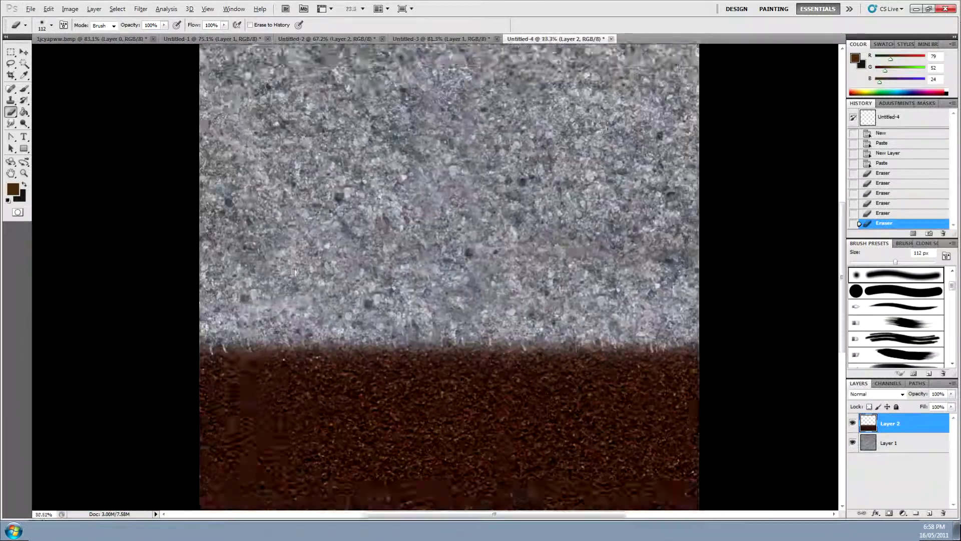
Touch up the stone-dirt edge with a 100 px eraser brush.
{"action": "left_click", "coordinate": [41, 26]}
{"action": "left_click_drag", "start_coordinate": [200, 351], "coordinate": [701, 350]}
{"action": "left_click", "coordinate": [41, 26]}
{"action": "scroll", "coordinate": [65, 120], "scroll_direction": "down", "scroll_amount": 3}
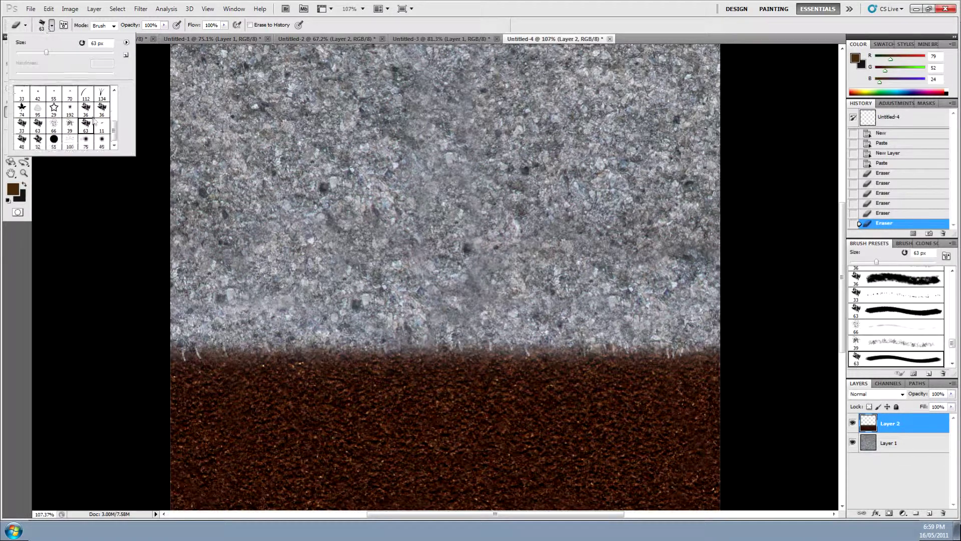
{"action": "double_click", "coordinate": [101, 140]}
{"action": "left_click_drag", "start_coordinate": [200, 363], "coordinate": [744, 357]}
{"action": "scroll", "coordinate": [399, 350], "scroll_direction": "down", "scroll_amount": 2, "text": "alt"}
{"action": "scroll", "coordinate": [399, 350], "scroll_direction": "up", "scroll_amount": 2, "text": "alt"}
Save the stone-dirt texture as a PNG copy.
{"action": "left_click", "coordinate": [31, 9]}
{"action": "left_click", "coordinate": [40, 161]}
{"action": "left_click", "coordinate": [635, 258]}
{"action": "left_click", "coordinate": [588, 372]}
{"action": "type", "text": "Stone-Dirt"}
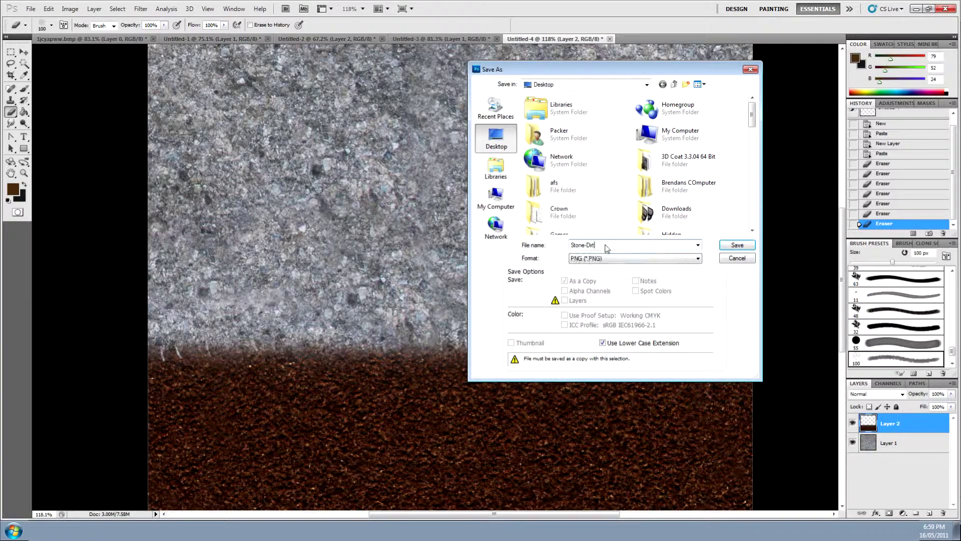
{"action": "key", "text": "Return"}
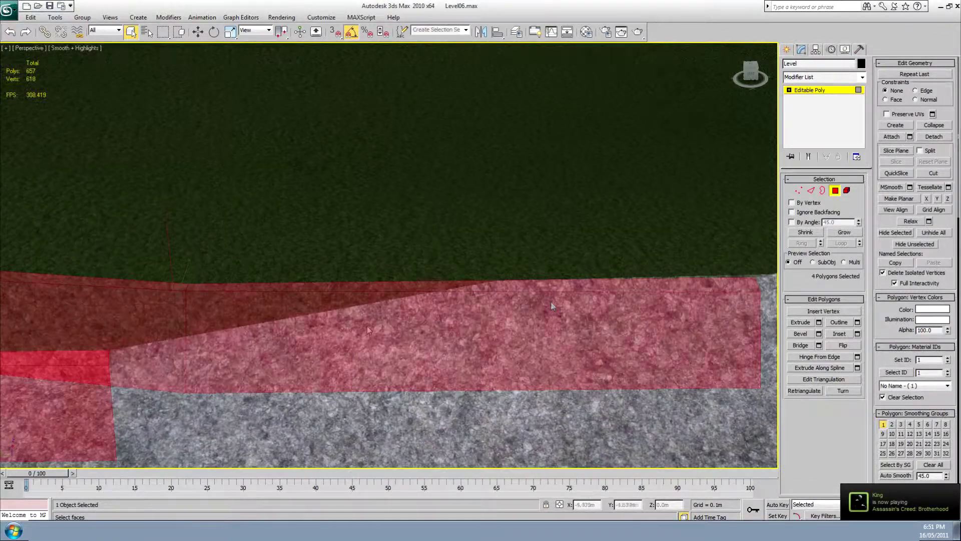
Add the remaining cliff-rim border polygons to the selection and show edged faces.
{"action": "mouse_move", "coordinate": [550, 334]}
{"action": "middle_mouse_down", "text": "alt"}
{"action": "mouse_move", "coordinate": [213, 110]}
{"action": "mouse_move", "coordinate": [465, 303]}
{"action": "mouse_move", "coordinate": [523, 244]}
{"action": "mouse_move", "coordinate": [591, 344]}
{"action": "mouse_move", "coordinate": [461, 293]}
{"action": "mouse_move", "coordinate": [591, 170]}
{"action": "mouse_move", "coordinate": [702, 226]}
{"action": "middle_mouse_up", "text": "alt"}
{"action": "key", "text": "F4"}
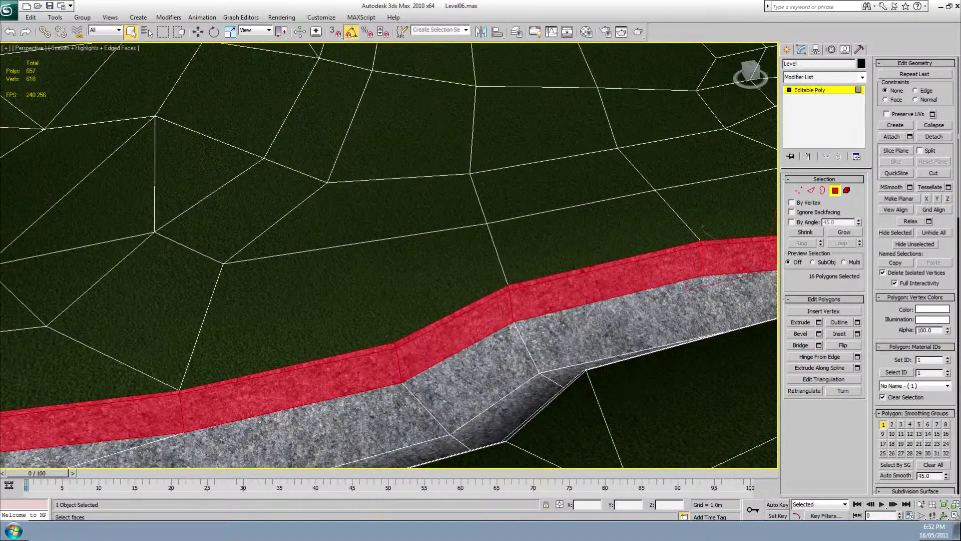
{"action": "middle_click_drag", "start_coordinate": [507, 306], "coordinate": [600, 250], "text": "alt"}
Add an Unwrap UVW modifier to the strip and open its UV editor.
{"action": "left_click", "coordinate": [808, 77]}
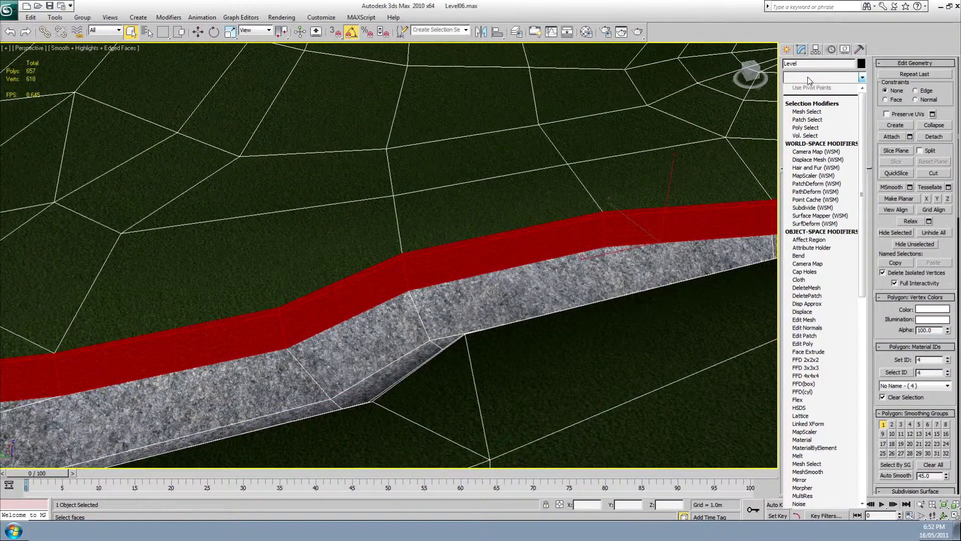
{"action": "key", "text": "u"}
{"action": "key", "text": "Return"}
{"action": "left_click", "coordinate": [825, 296]}
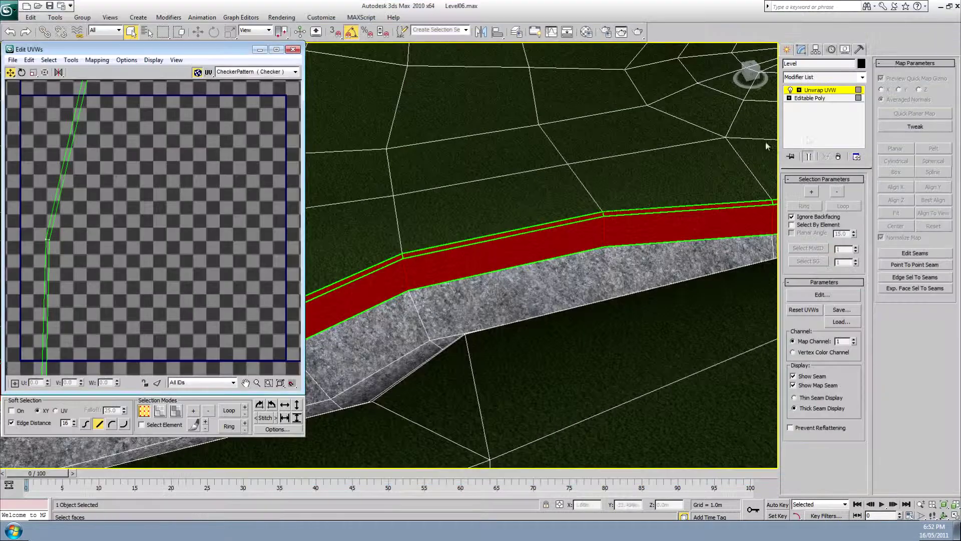
Show Dirt-Grass.png behind the UVs, then scale and move them onto the grass-dirt band.
{"action": "scroll", "coordinate": [572, 209], "scroll_direction": "up", "scroll_amount": 3}
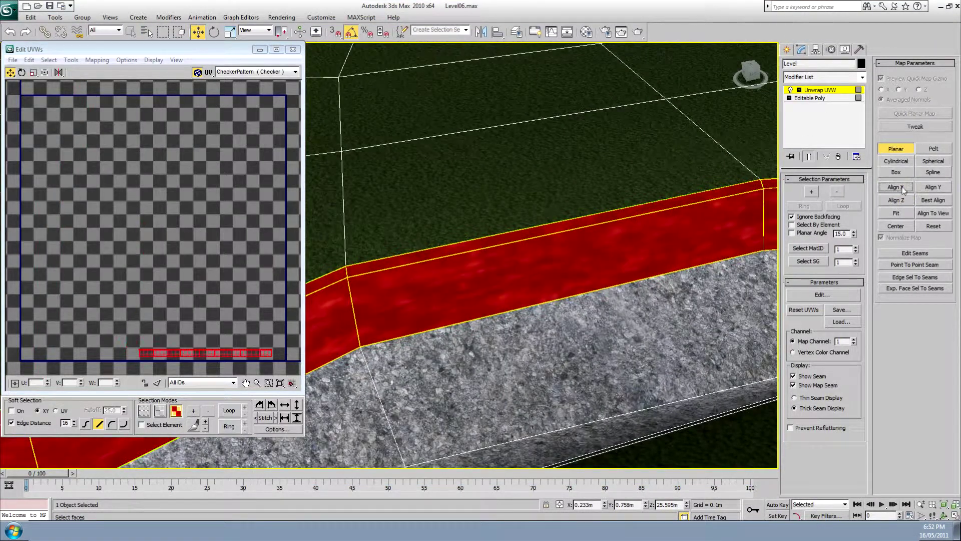
{"action": "left_click", "coordinate": [257, 86]}
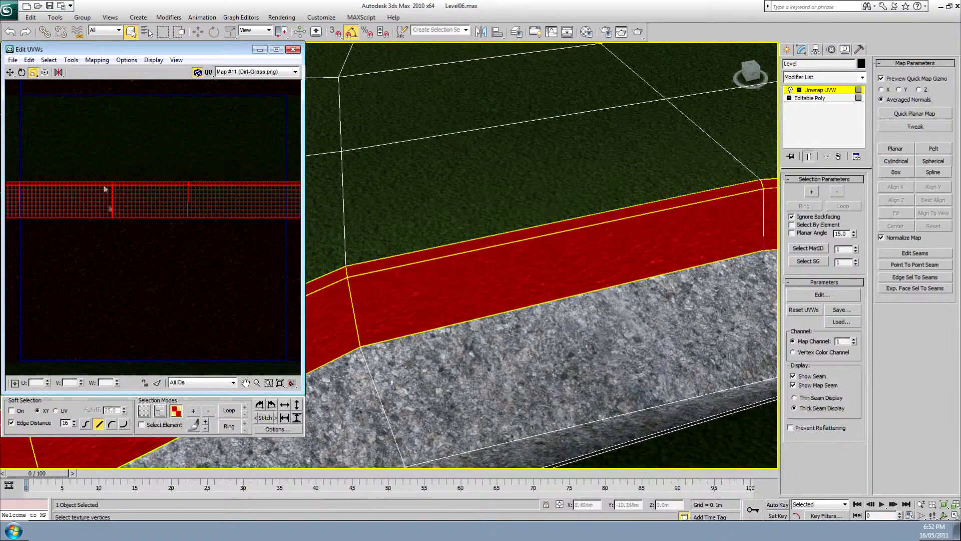
{"action": "left_click_drag", "start_coordinate": [105, 189], "coordinate": [31, 87]}
{"action": "left_click", "coordinate": [10, 72]}
{"action": "left_click_drag", "start_coordinate": [122, 223], "coordinate": [123, 235]}
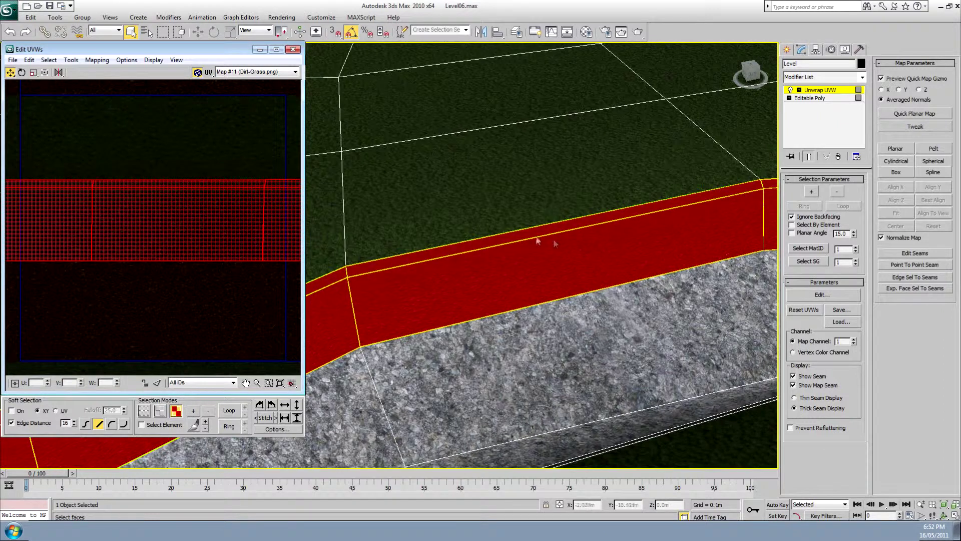
{"action": "scroll", "coordinate": [537, 240], "scroll_direction": "up", "scroll_amount": 3}
Test-render the strip, shift the UVs further down the texture, and re-render.
{"action": "left_click", "coordinate": [641, 33]}
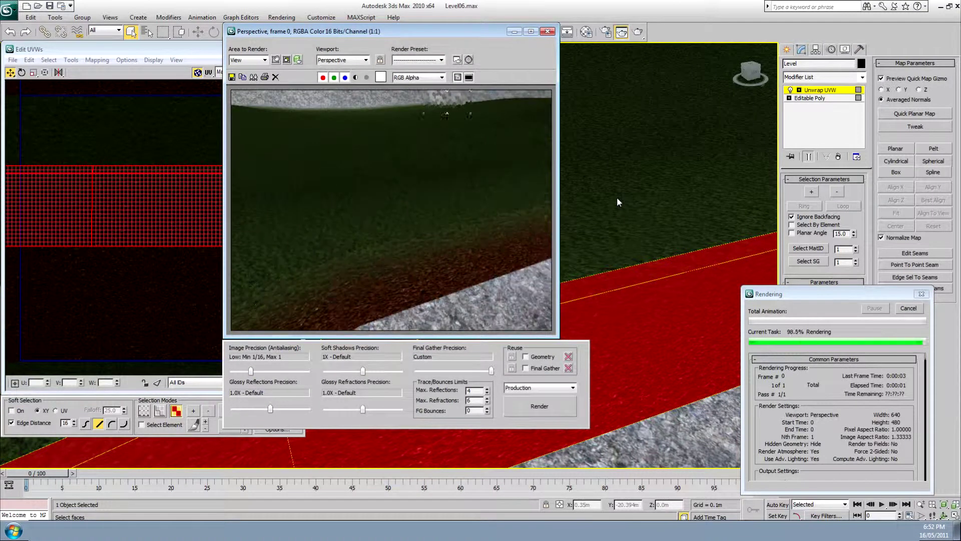
{"action": "left_click", "coordinate": [547, 31]}
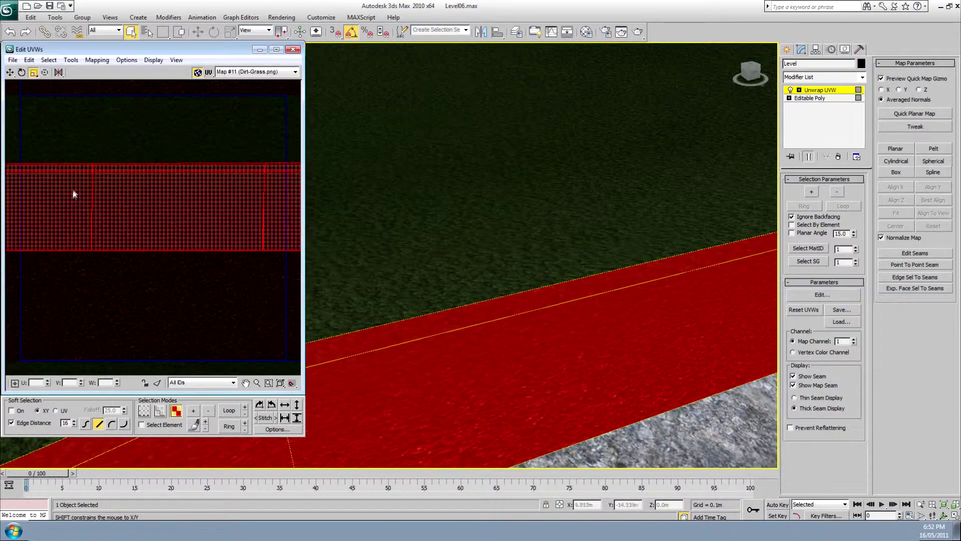
{"action": "key", "text": "w"}
{"action": "mouse_move", "coordinate": [75, 174]}
{"action": "left_mouse_down"}
{"action": "mouse_move", "coordinate": [133, 274]}
{"action": "mouse_move", "coordinate": [190, 269]}
{"action": "mouse_move", "coordinate": [168, 233]}
{"action": "left_mouse_up"}
{"action": "left_click", "coordinate": [637, 32]}
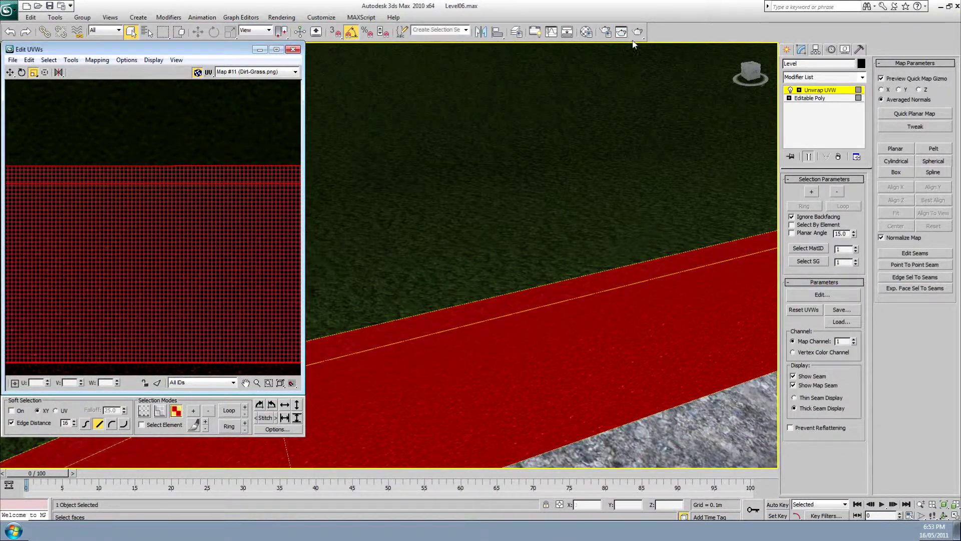
{"action": "left_click", "coordinate": [636, 34]}
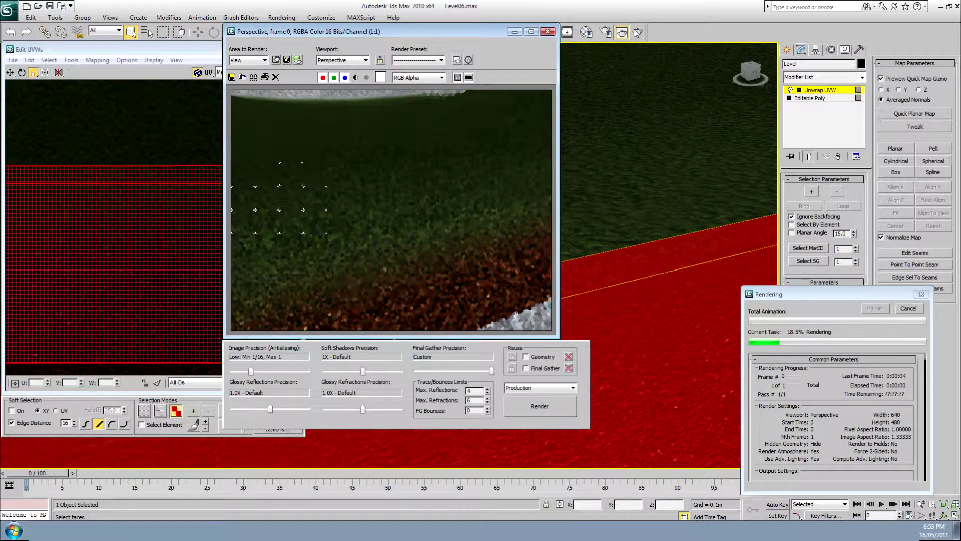
Collapse the Unwrap UVW modifier into the editable mesh.
{"action": "left_click", "coordinate": [548, 31]}
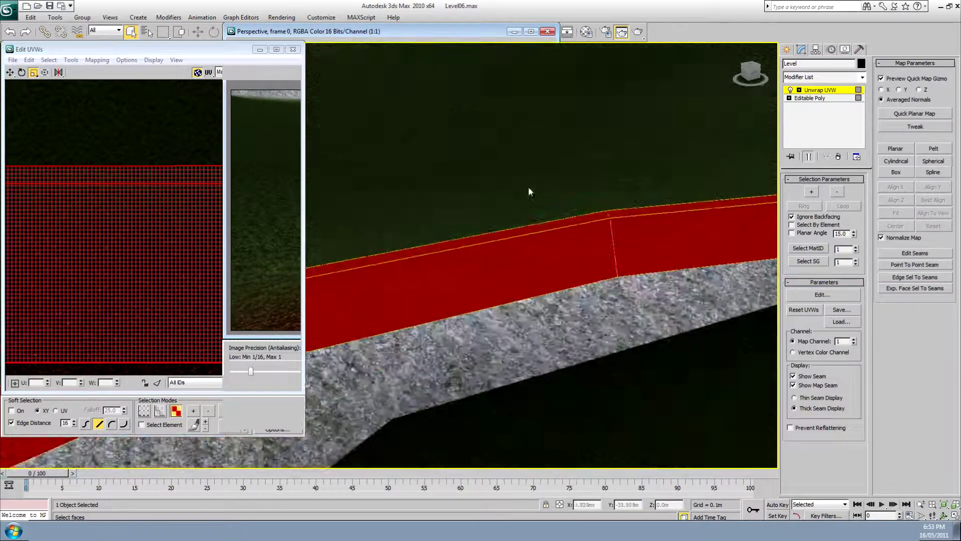
{"action": "right_click", "coordinate": [820, 90]}
{"action": "left_click", "coordinate": [846, 276]}
{"action": "left_click", "coordinate": [510, 295]}
Select the road polygons along the path.
{"action": "key", "text": "4"}
{"action": "mouse_move", "coordinate": [511, 298]}
{"action": "middle_mouse_down", "text": "alt"}
{"action": "mouse_move", "coordinate": [410, 300]}
{"action": "mouse_move", "coordinate": [650, 350]}
{"action": "mouse_move", "coordinate": [414, 337]}
{"action": "mouse_move", "coordinate": [455, 312]}
{"action": "middle_mouse_up", "text": "alt"}
{"action": "left_click", "coordinate": [454, 311]}
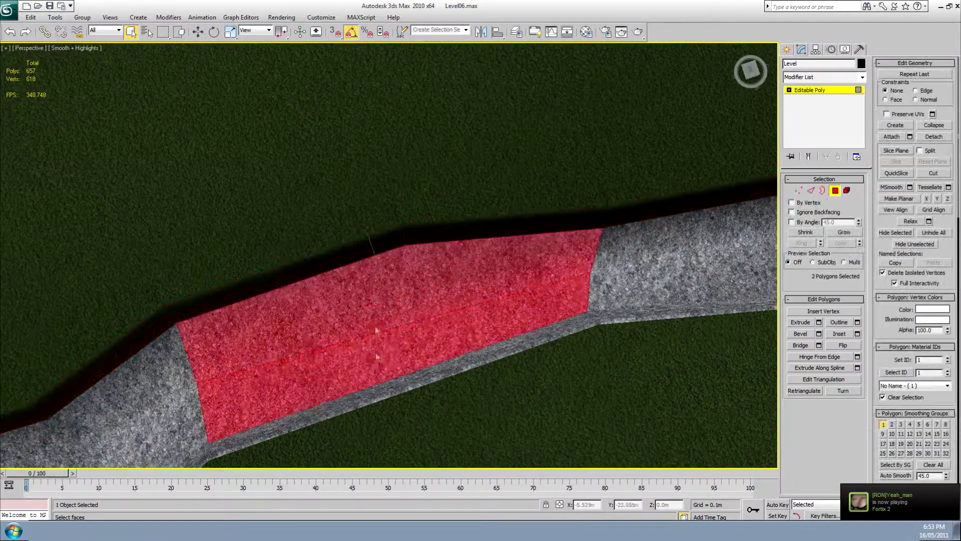
{"action": "key", "text": "F4"}
{"action": "left_click", "coordinate": [371, 344]}
{"action": "left_click", "coordinate": [481, 295]}
{"action": "left_click", "coordinate": [608, 267], "text": "ctrl"}
{"action": "left_click", "coordinate": [522, 299], "text": "ctrl"}
{"action": "mouse_move", "coordinate": [522, 300]}
{"action": "middle_mouse_down", "text": "alt"}
{"action": "mouse_move", "coordinate": [441, 290]}
{"action": "mouse_move", "coordinate": [530, 288]}
{"action": "mouse_move", "coordinate": [142, 380]}
{"action": "mouse_move", "coordinate": [490, 369]}
{"action": "mouse_move", "coordinate": [468, 311]}
{"action": "mouse_move", "coordinate": [375, 311]}
{"action": "mouse_move", "coordinate": [455, 343]}
{"action": "mouse_move", "coordinate": [422, 317]}
{"action": "middle_mouse_up", "text": "alt"}
{"action": "left_click", "coordinate": [531, 287], "text": "ctrl"}
{"action": "left_click", "coordinate": [455, 343], "text": "ctrl"}
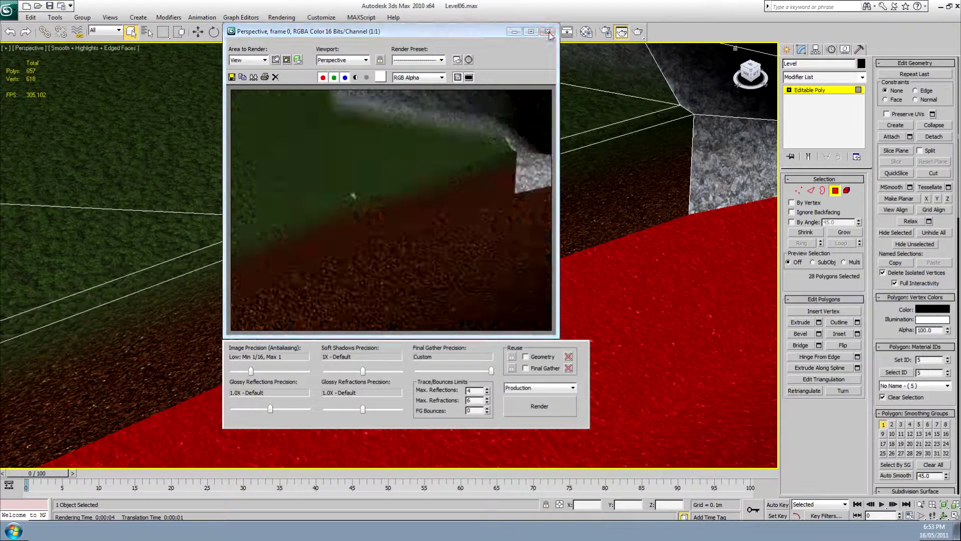
Add a Box-mode UVW Mapping modifier to the road polygons.
{"action": "left_click", "coordinate": [547, 31]}
{"action": "left_click", "coordinate": [862, 77]}
{"action": "left_click", "coordinate": [811, 440]}
{"action": "key", "text": "Delete"}
{"action": "left_click", "coordinate": [838, 78]}
{"action": "left_click", "coordinate": [813, 424]}
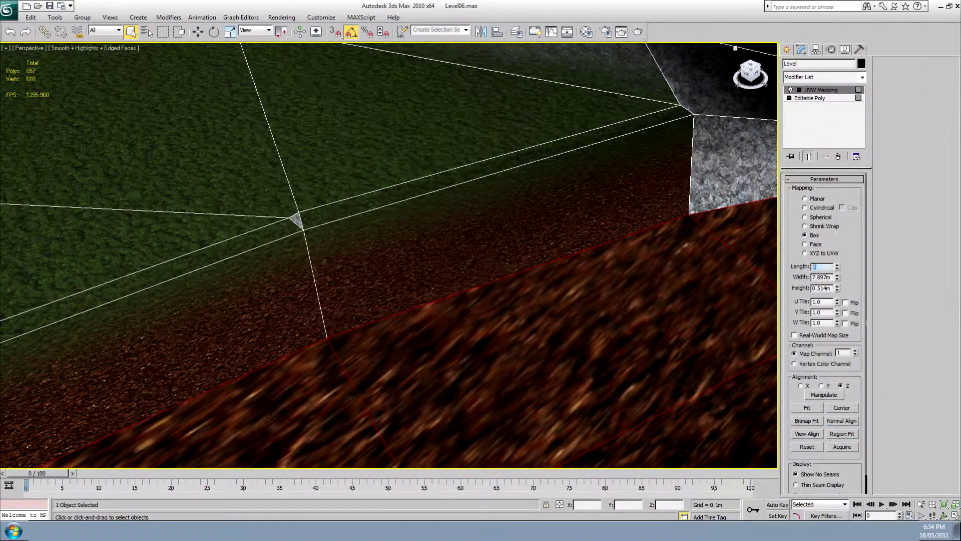
Set the UVW Mapping box length, width and height to 3.0m.
{"action": "key", "text": "Tab"}
{"action": "type", "text": "1"}
{"action": "key", "text": "Tab"}
{"action": "type", "text": "1"}
{"action": "key", "text": "Return"}
{"action": "key", "text": "Tab"}
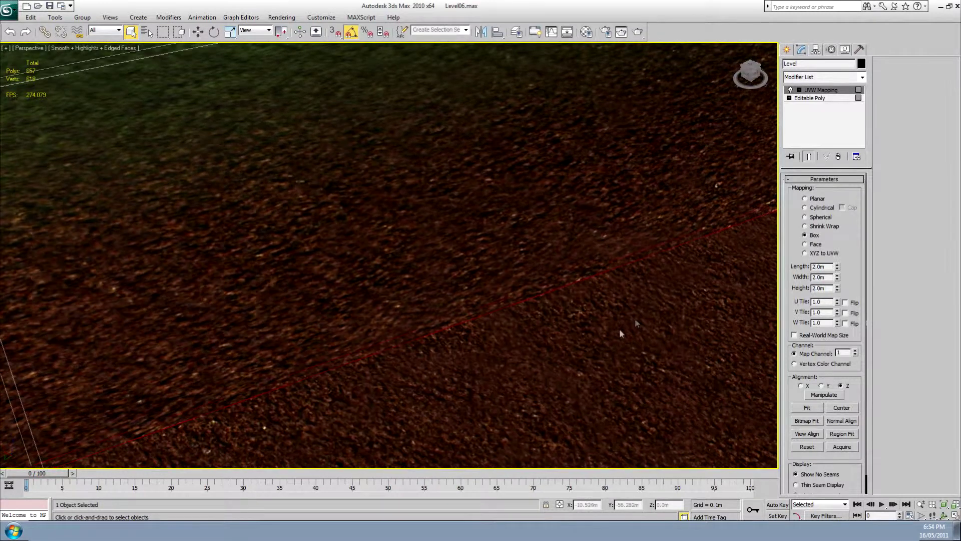
{"action": "type", "text": "2"}
{"action": "key", "text": "Tab"}
{"action": "type", "text": "2"}
{"action": "key", "text": "Return"}
{"action": "key", "text": "Tab"}
{"action": "type", "text": "3"}
{"action": "key", "text": "Tab"}
{"action": "type", "text": "3"}
{"action": "key", "text": "Return"}
{"action": "key", "text": "F4"}
{"action": "mouse_move", "coordinate": [649, 306]}
{"action": "middle_mouse_down", "text": "alt"}
{"action": "mouse_move", "coordinate": [693, 320]}
{"action": "mouse_move", "coordinate": [603, 320]}
{"action": "mouse_move", "coordinate": [508, 337]}
{"action": "mouse_move", "coordinate": [624, 335]}
{"action": "mouse_move", "coordinate": [550, 321]}
{"action": "middle_mouse_up", "text": "alt"}
Collapse the modifier stack into the mesh and select a level face in Polygon mode.
{"action": "right_click", "coordinate": [821, 90]}
{"action": "left_click", "coordinate": [841, 195]}
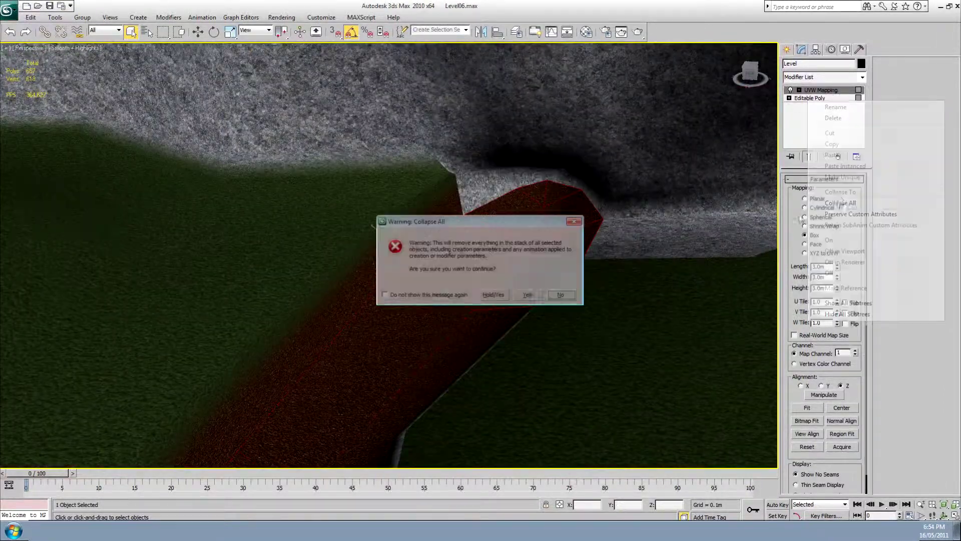
{"action": "left_click", "coordinate": [521, 294]}
{"action": "mouse_move", "coordinate": [433, 272]}
{"action": "middle_mouse_down", "text": "alt"}
{"action": "mouse_move", "coordinate": [450, 319]}
{"action": "mouse_move", "coordinate": [547, 287]}
{"action": "mouse_move", "coordinate": [382, 308]}
{"action": "mouse_move", "coordinate": [438, 281]}
{"action": "mouse_move", "coordinate": [364, 297]}
{"action": "middle_mouse_up", "text": "alt"}
{"action": "key", "text": "4"}
{"action": "left_click", "coordinate": [409, 310]}
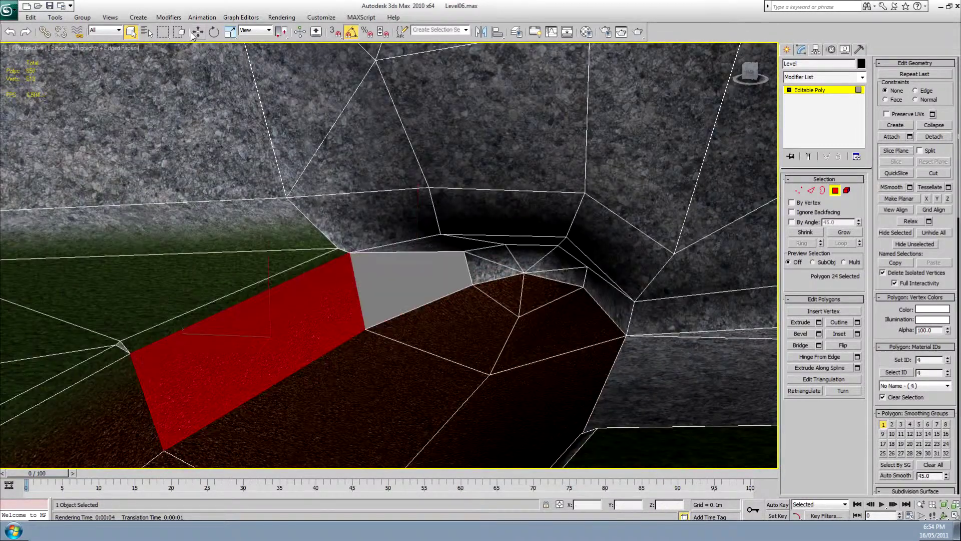
Zoom and orbit in on the rock corner where the dirt path meets the grass.
{"action": "key", "text": "2"}
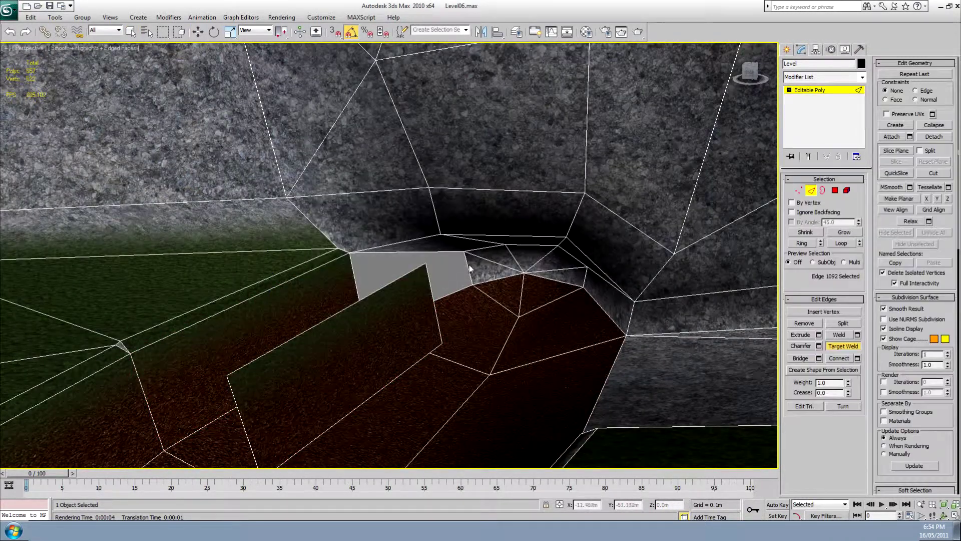
{"action": "mouse_move", "coordinate": [359, 279]}
{"action": "middle_mouse_down", "text": "alt"}
{"action": "mouse_move", "coordinate": [413, 293]}
{"action": "mouse_move", "coordinate": [417, 263]}
{"action": "mouse_move", "coordinate": [482, 293]}
{"action": "mouse_move", "coordinate": [465, 301]}
{"action": "mouse_move", "coordinate": [526, 257]}
{"action": "mouse_move", "coordinate": [494, 300]}
{"action": "mouse_move", "coordinate": [489, 279]}
{"action": "mouse_move", "coordinate": [529, 172]}
{"action": "middle_mouse_up", "text": "alt"}
{"action": "key", "text": "F4"}
{"action": "key", "text": "4"}
{"action": "key", "text": "F4"}
{"action": "scroll", "coordinate": [576, 216], "scroll_direction": "up", "scroll_amount": 3}
{"action": "scroll", "coordinate": [572, 223], "scroll_direction": "up", "scroll_amount": 3}
{"action": "mouse_move", "coordinate": [572, 223]}
{"action": "middle_mouse_down", "text": "alt"}
{"action": "mouse_move", "coordinate": [434, 275]}
{"action": "mouse_move", "coordinate": [624, 290]}
{"action": "mouse_move", "coordinate": [459, 275]}
{"action": "mouse_move", "coordinate": [511, 367]}
{"action": "mouse_move", "coordinate": [320, 287]}
{"action": "mouse_move", "coordinate": [412, 257]}
{"action": "mouse_move", "coordinate": [733, 346]}
{"action": "middle_mouse_up", "text": "alt"}
{"action": "key", "text": "F4"}
Select two dirt-path faces, isolate and frame them, and rotate the selection.
{"action": "left_click", "coordinate": [320, 287]}
{"action": "left_click", "coordinate": [736, 345], "text": "ctrl"}
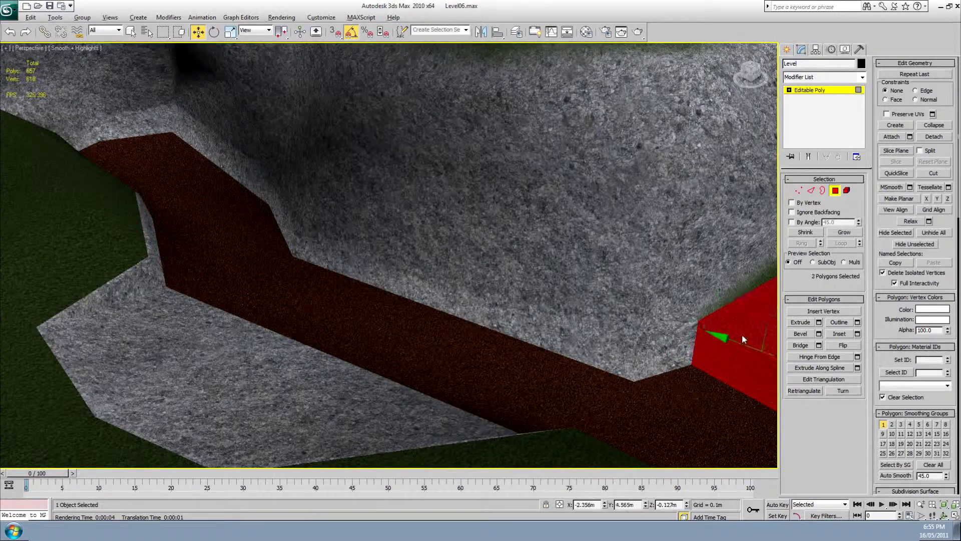
{"action": "key", "text": "z"}
{"action": "key", "text": "alt+q"}
{"action": "key", "text": "alt+q"}
{"action": "middle_click_drag", "start_coordinate": [525, 274], "coordinate": [442, 281], "text": "alt"}
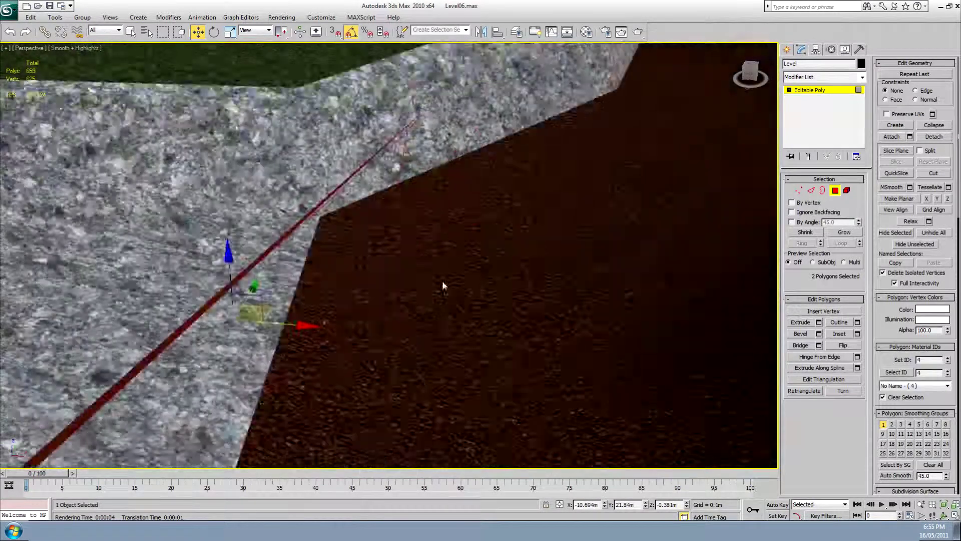
{"action": "key", "text": "e"}
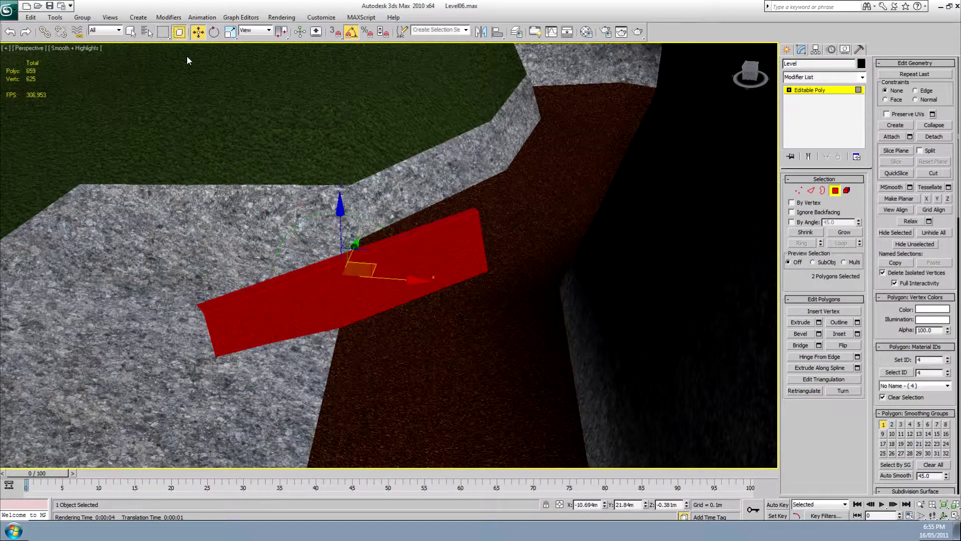
{"action": "middle_click_drag", "start_coordinate": [311, 233], "coordinate": [400, 264], "text": "alt"}
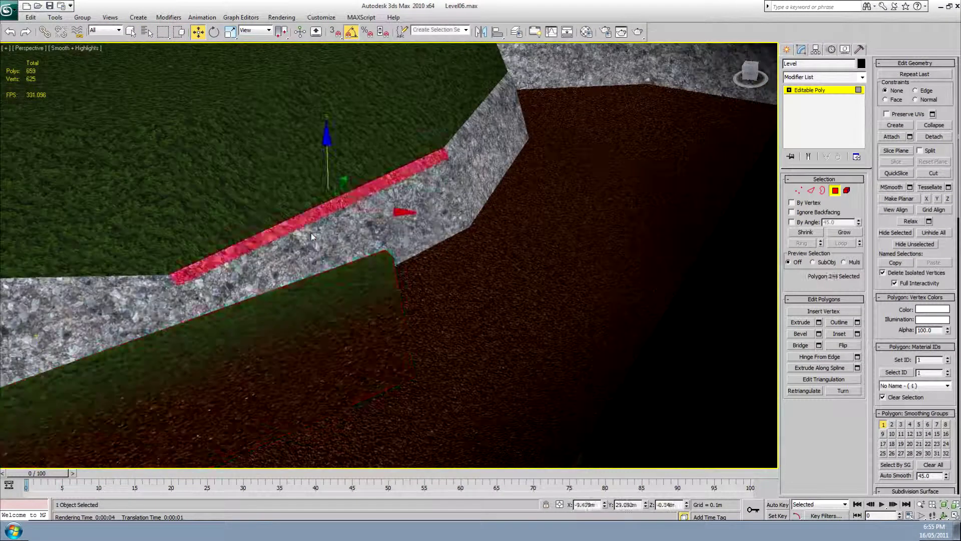
Target-weld the thin sliver face's edge by the grass onto its neighbouring edge.
{"action": "left_click", "coordinate": [399, 265]}
{"action": "right_click", "coordinate": [398, 267]}
{"action": "left_click", "coordinate": [383, 341]}
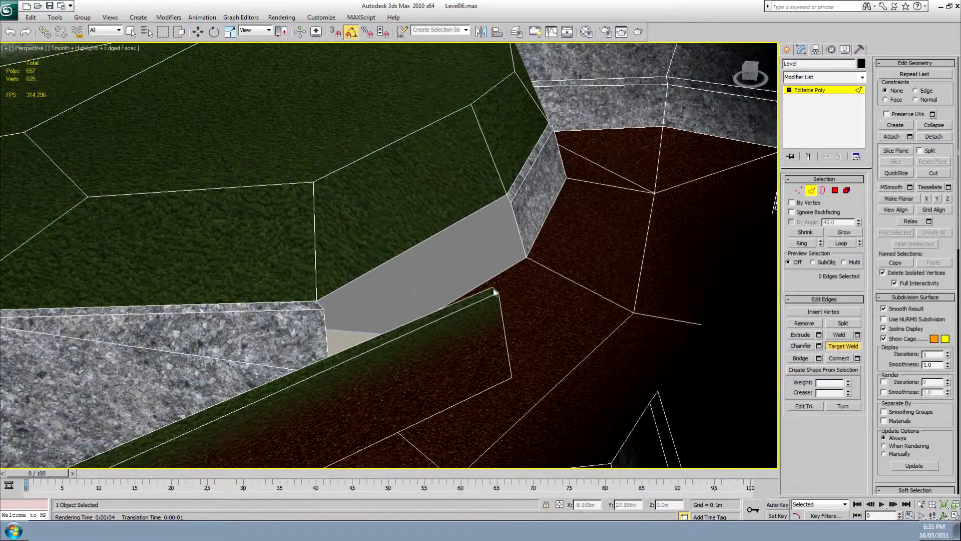
{"action": "left_click", "coordinate": [507, 203]}
{"action": "left_click", "coordinate": [502, 272]}
{"action": "middle_click_drag", "start_coordinate": [502, 273], "coordinate": [517, 308], "text": "alt"}
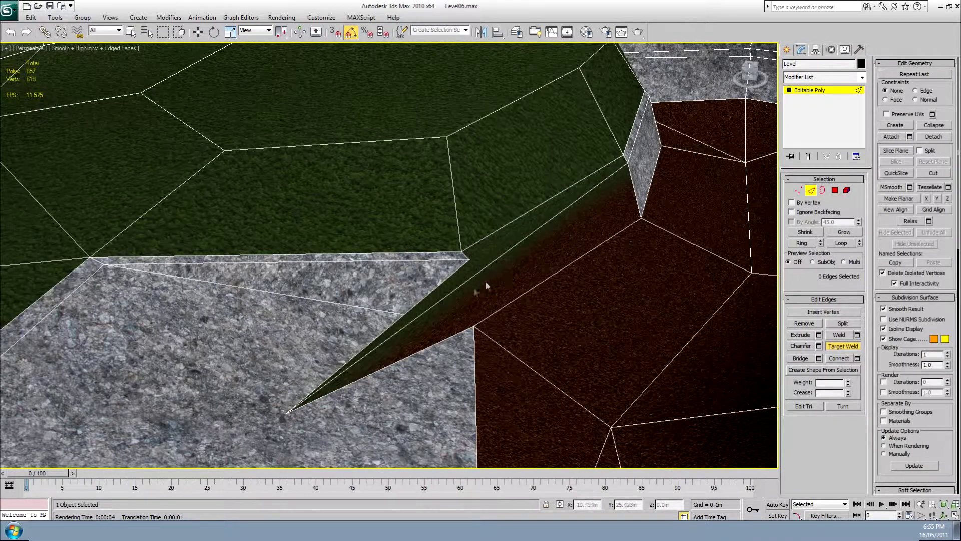
Select the thin strip faces near the path edge and move them upward.
{"action": "middle_click_drag", "start_coordinate": [470, 285], "coordinate": [509, 275], "text": "alt"}
{"action": "right_click", "coordinate": [509, 275]}
{"action": "left_click", "coordinate": [488, 340]}
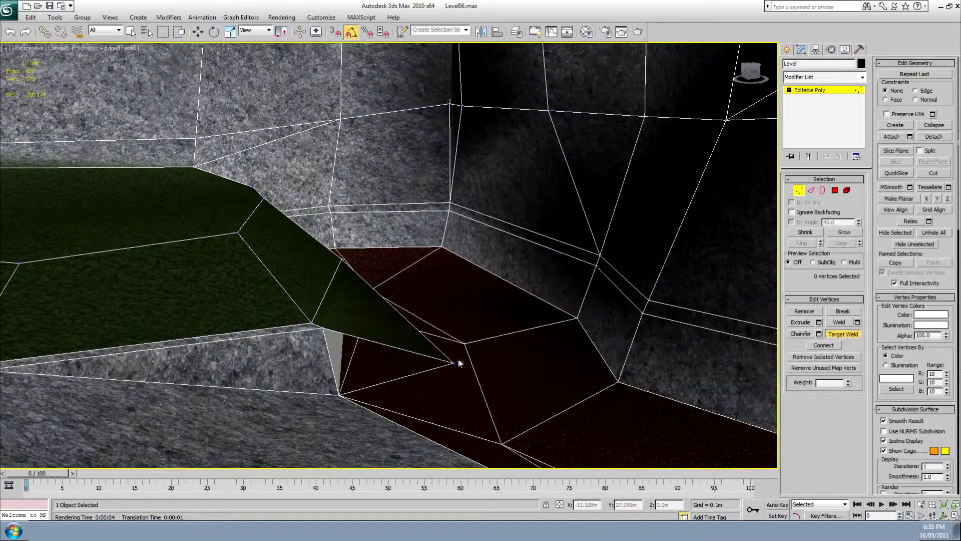
{"action": "mouse_move", "coordinate": [320, 327]}
{"action": "middle_mouse_down", "text": "alt"}
{"action": "mouse_move", "coordinate": [459, 279]}
{"action": "mouse_move", "coordinate": [608, 254]}
{"action": "mouse_move", "coordinate": [541, 238]}
{"action": "mouse_move", "coordinate": [307, 241]}
{"action": "mouse_move", "coordinate": [455, 225]}
{"action": "mouse_move", "coordinate": [210, 270]}
{"action": "middle_mouse_up", "text": "alt"}
{"action": "key", "text": "4"}
{"action": "left_click", "coordinate": [307, 242]}
{"action": "left_click", "coordinate": [211, 270]}
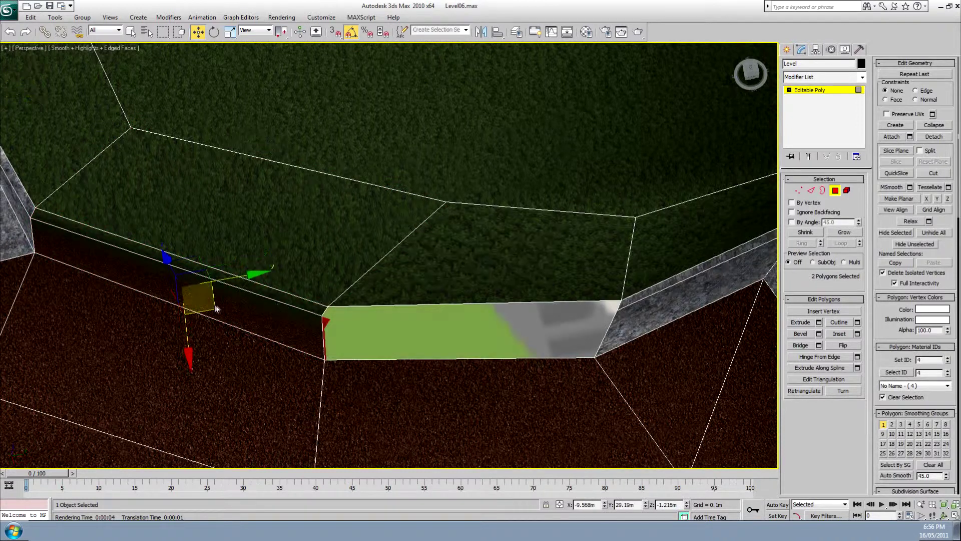
{"action": "left_click_drag", "start_coordinate": [441, 385], "coordinate": [466, 314]}
Target-weld the strip's edge onto the adjacent edge and reselect the strip face.
{"action": "right_click", "coordinate": [465, 312]}
{"action": "left_click", "coordinate": [463, 258]}
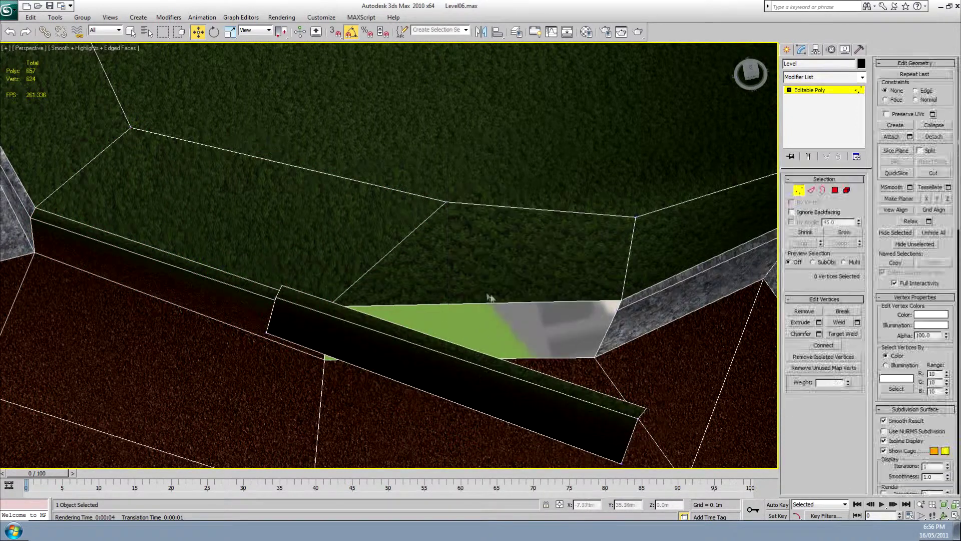
{"action": "left_click", "coordinate": [615, 309]}
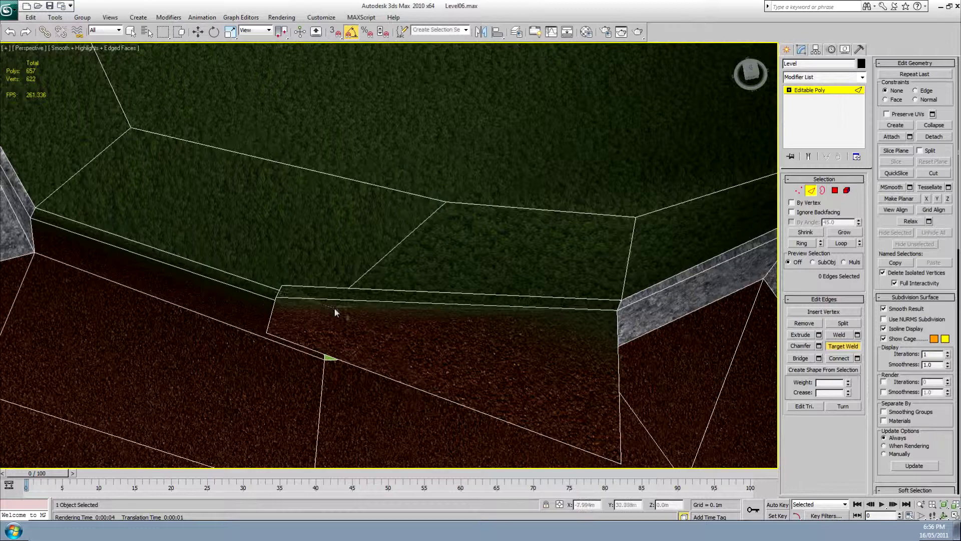
{"action": "middle_click_drag", "start_coordinate": [376, 329], "coordinate": [423, 312], "text": "alt"}
{"action": "key", "text": "w"}
{"action": "mouse_move", "coordinate": [581, 354]}
{"action": "middle_mouse_down", "text": "alt"}
{"action": "mouse_move", "coordinate": [533, 337]}
{"action": "mouse_move", "coordinate": [543, 361]}
{"action": "mouse_move", "coordinate": [469, 380]}
{"action": "mouse_move", "coordinate": [409, 325]}
{"action": "middle_mouse_up", "text": "alt"}
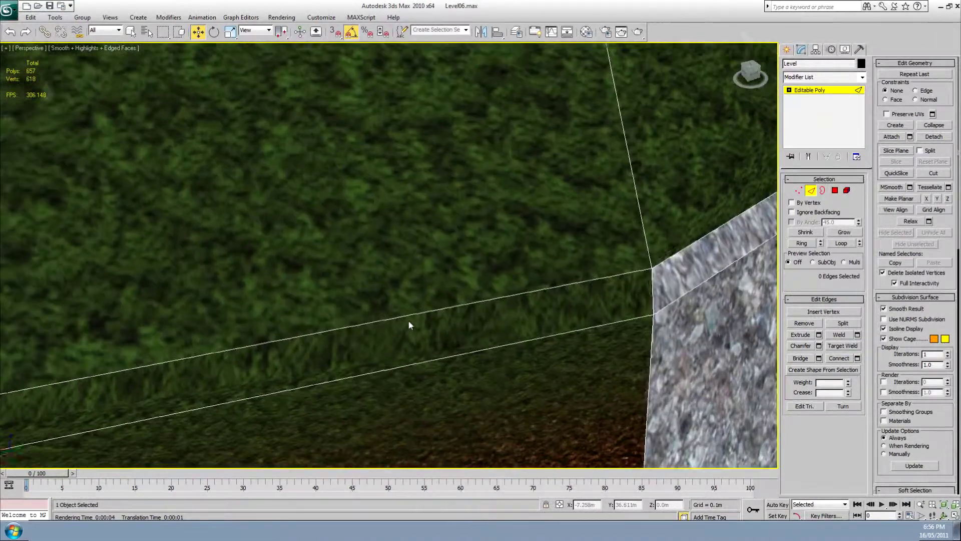
{"action": "key", "text": "4"}
{"action": "left_click", "coordinate": [409, 325]}
Add Unwrap UVW to the strip and relax its UVs in the Edit UVWs editor.
{"action": "left_click", "coordinate": [824, 76]}
{"action": "left_click", "coordinate": [824, 293]}
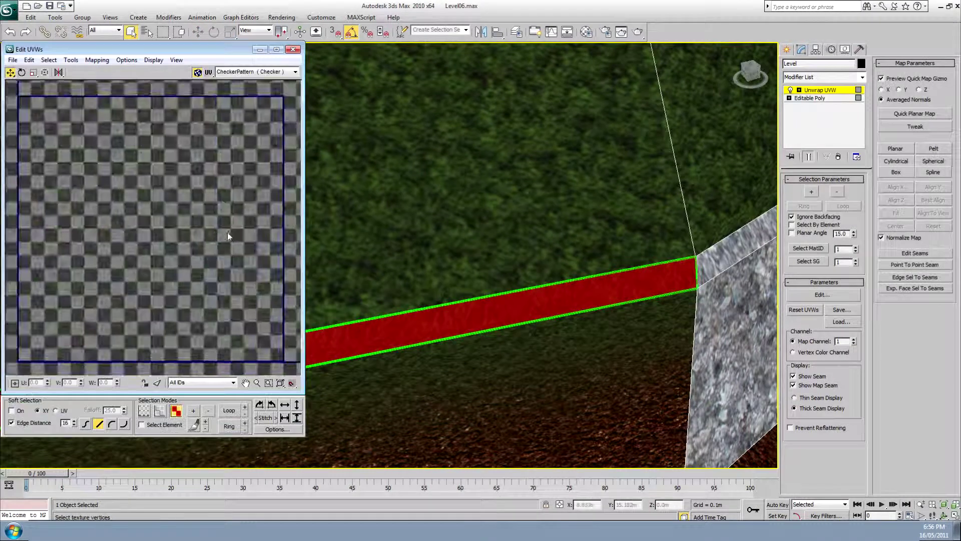
{"action": "left_click", "coordinate": [70, 59]}
{"action": "left_click", "coordinate": [30, 217]}
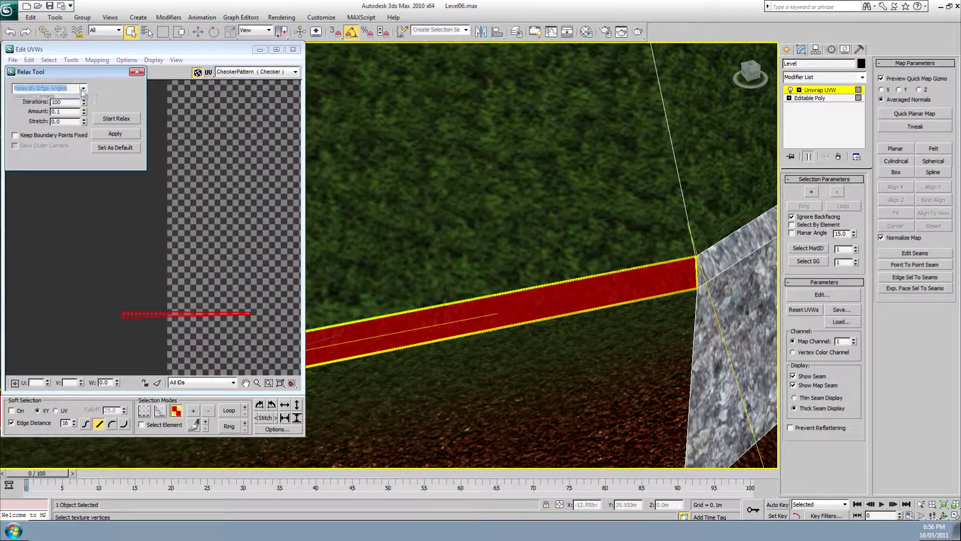
{"action": "left_click", "coordinate": [293, 49]}
Collapse the modifier stack so the unwrap is baked into the Editable Poly.
{"action": "right_click", "coordinate": [820, 90]}
{"action": "left_click", "coordinate": [837, 217]}
{"action": "left_click", "coordinate": [525, 294]}
{"action": "key", "text": "F4"}
{"action": "mouse_move", "coordinate": [608, 348]}
{"action": "middle_mouse_down", "text": "alt"}
{"action": "mouse_move", "coordinate": [524, 315]}
{"action": "mouse_move", "coordinate": [443, 303]}
{"action": "mouse_move", "coordinate": [474, 280]}
{"action": "mouse_move", "coordinate": [428, 268]}
{"action": "mouse_move", "coordinate": [498, 304]}
{"action": "mouse_move", "coordinate": [541, 296]}
{"action": "mouse_move", "coordinate": [500, 371]}
{"action": "mouse_move", "coordinate": [518, 373]}
{"action": "mouse_move", "coordinate": [450, 370]}
{"action": "middle_mouse_up", "text": "alt"}
{"action": "key", "text": "F4"}
Clone the rock strip faces into the corner gap and target-weld the white wedge into the strip.
{"action": "key", "text": "4"}
{"action": "left_click", "coordinate": [368, 269]}
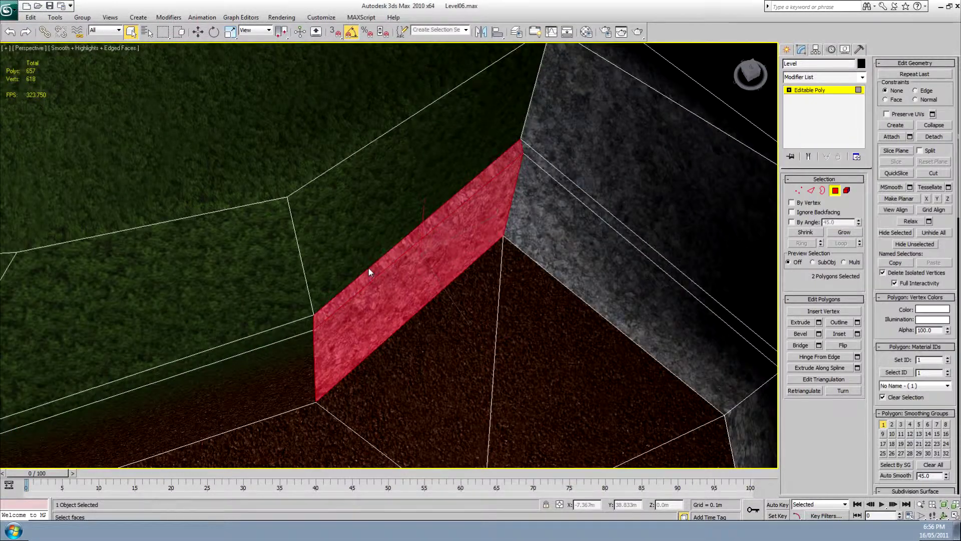
{"action": "left_click_drag", "start_coordinate": [157, 425], "coordinate": [535, 321], "text": "shift"}
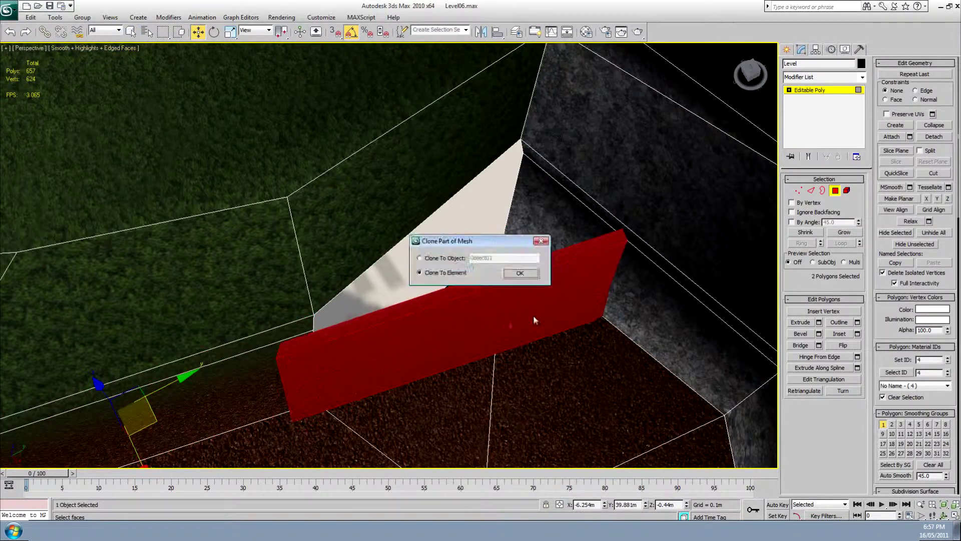
{"action": "key", "text": "2"}
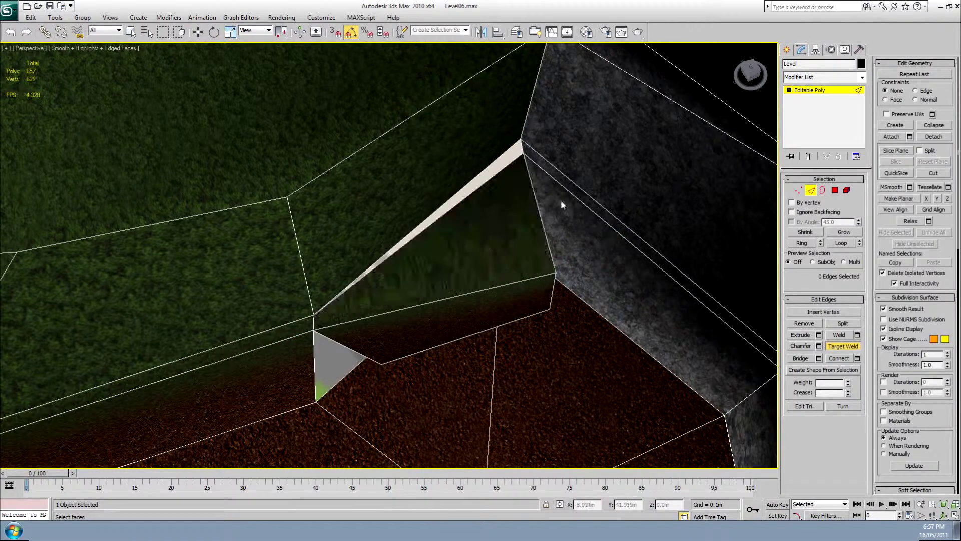
{"action": "left_click", "coordinate": [504, 163]}
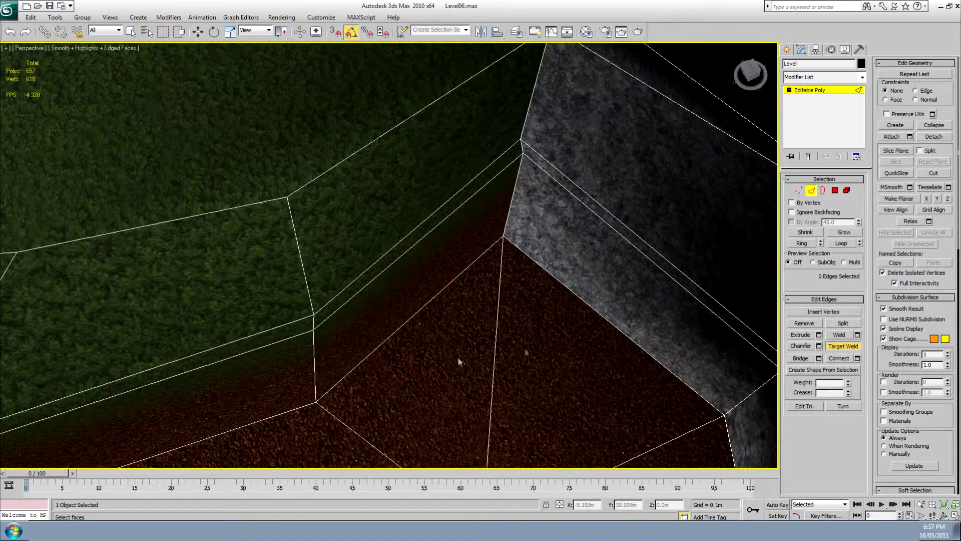
Clone the selected faces onto the mid floor and turn on Target Weld for their edges.
{"action": "middle_click_drag", "start_coordinate": [458, 362], "coordinate": [290, 322], "text": "alt"}
{"action": "key", "text": "4"}
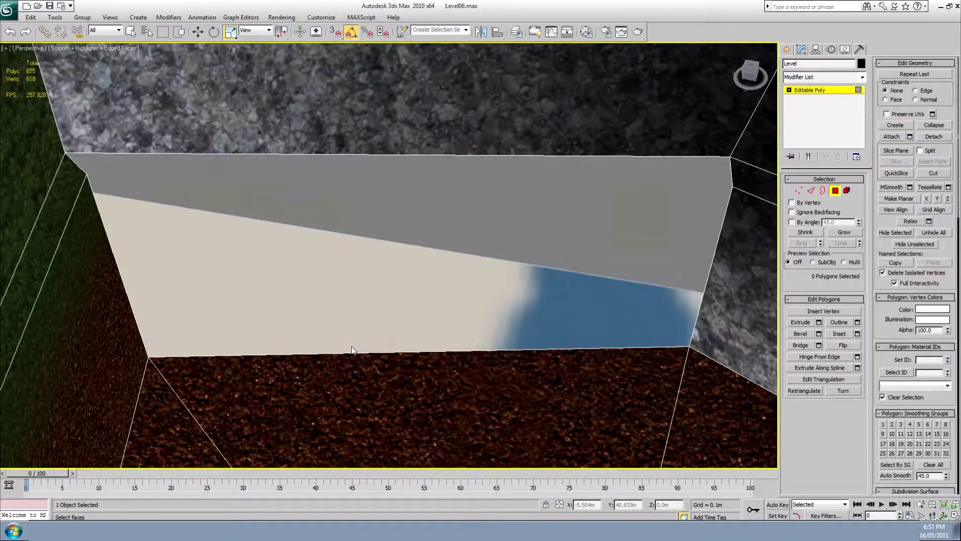
{"action": "middle_click_drag", "start_coordinate": [352, 350], "coordinate": [186, 48], "text": "alt"}
{"action": "left_click_drag", "start_coordinate": [229, 366], "coordinate": [410, 368], "text": "shift"}
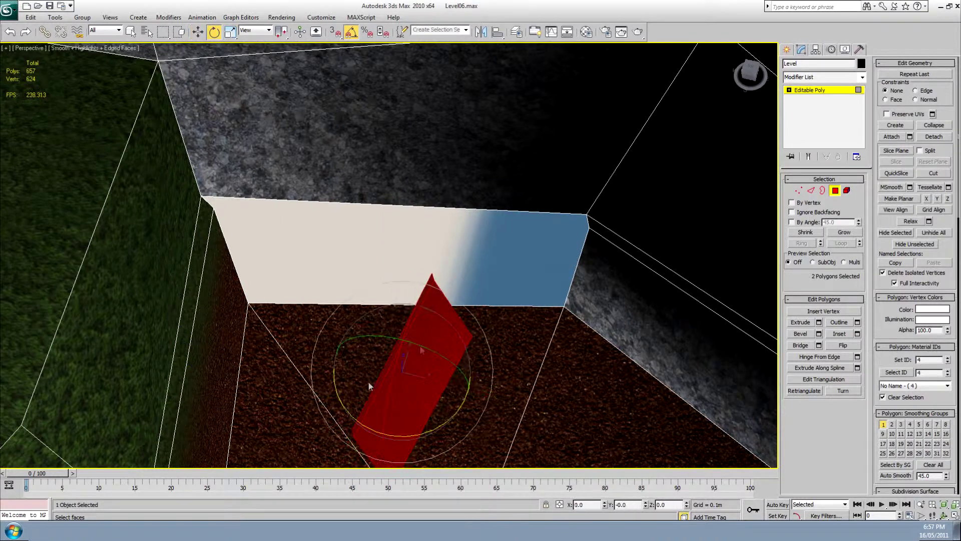
{"action": "key", "text": "2"}
{"action": "right_click", "coordinate": [431, 247]}
{"action": "left_click", "coordinate": [395, 305]}
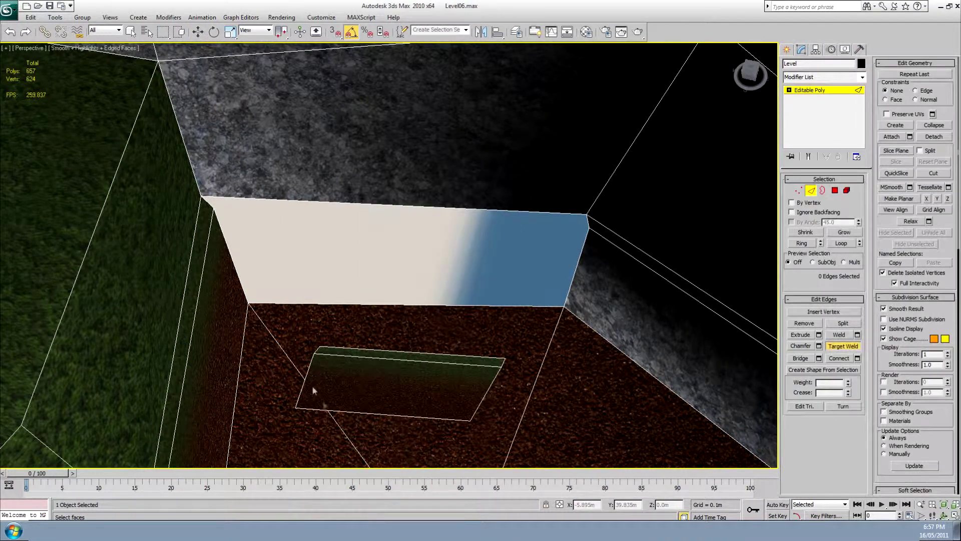